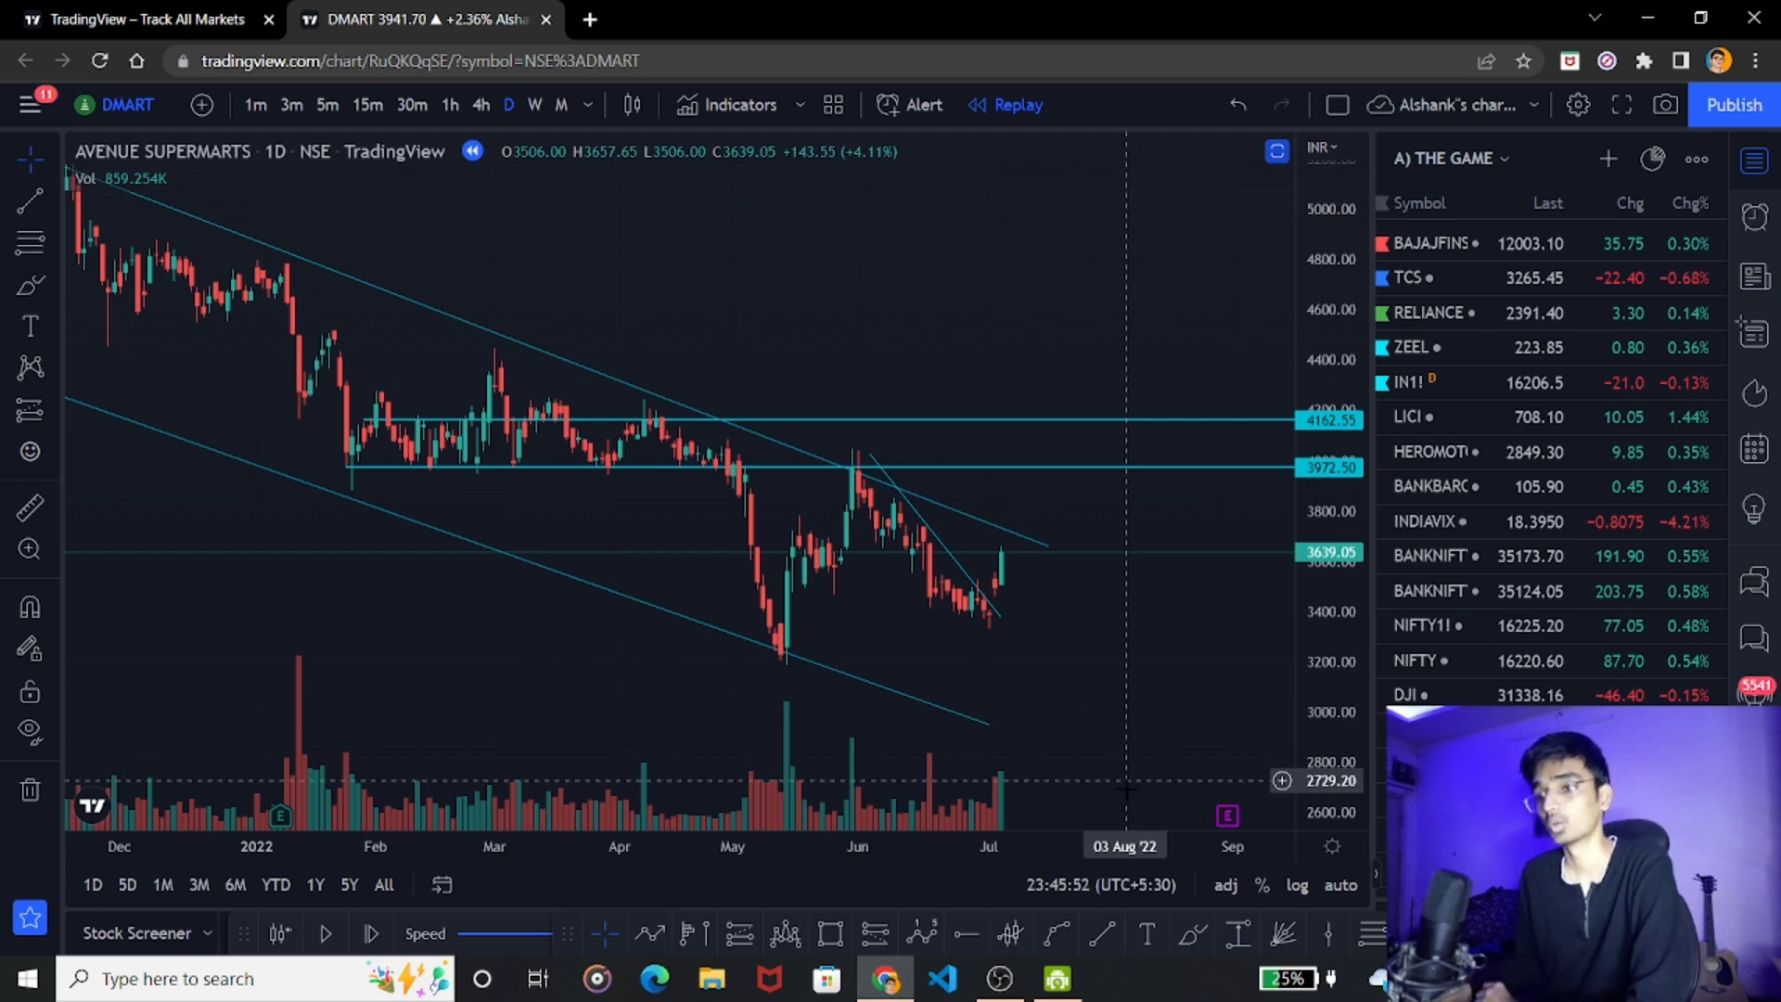
# Place a long position on the latest DMART candle with a 369.90 target, 184.95 stop and 2:1 risk/reward
pyautogui.click(753, 932)
pyautogui.click(1007, 554)
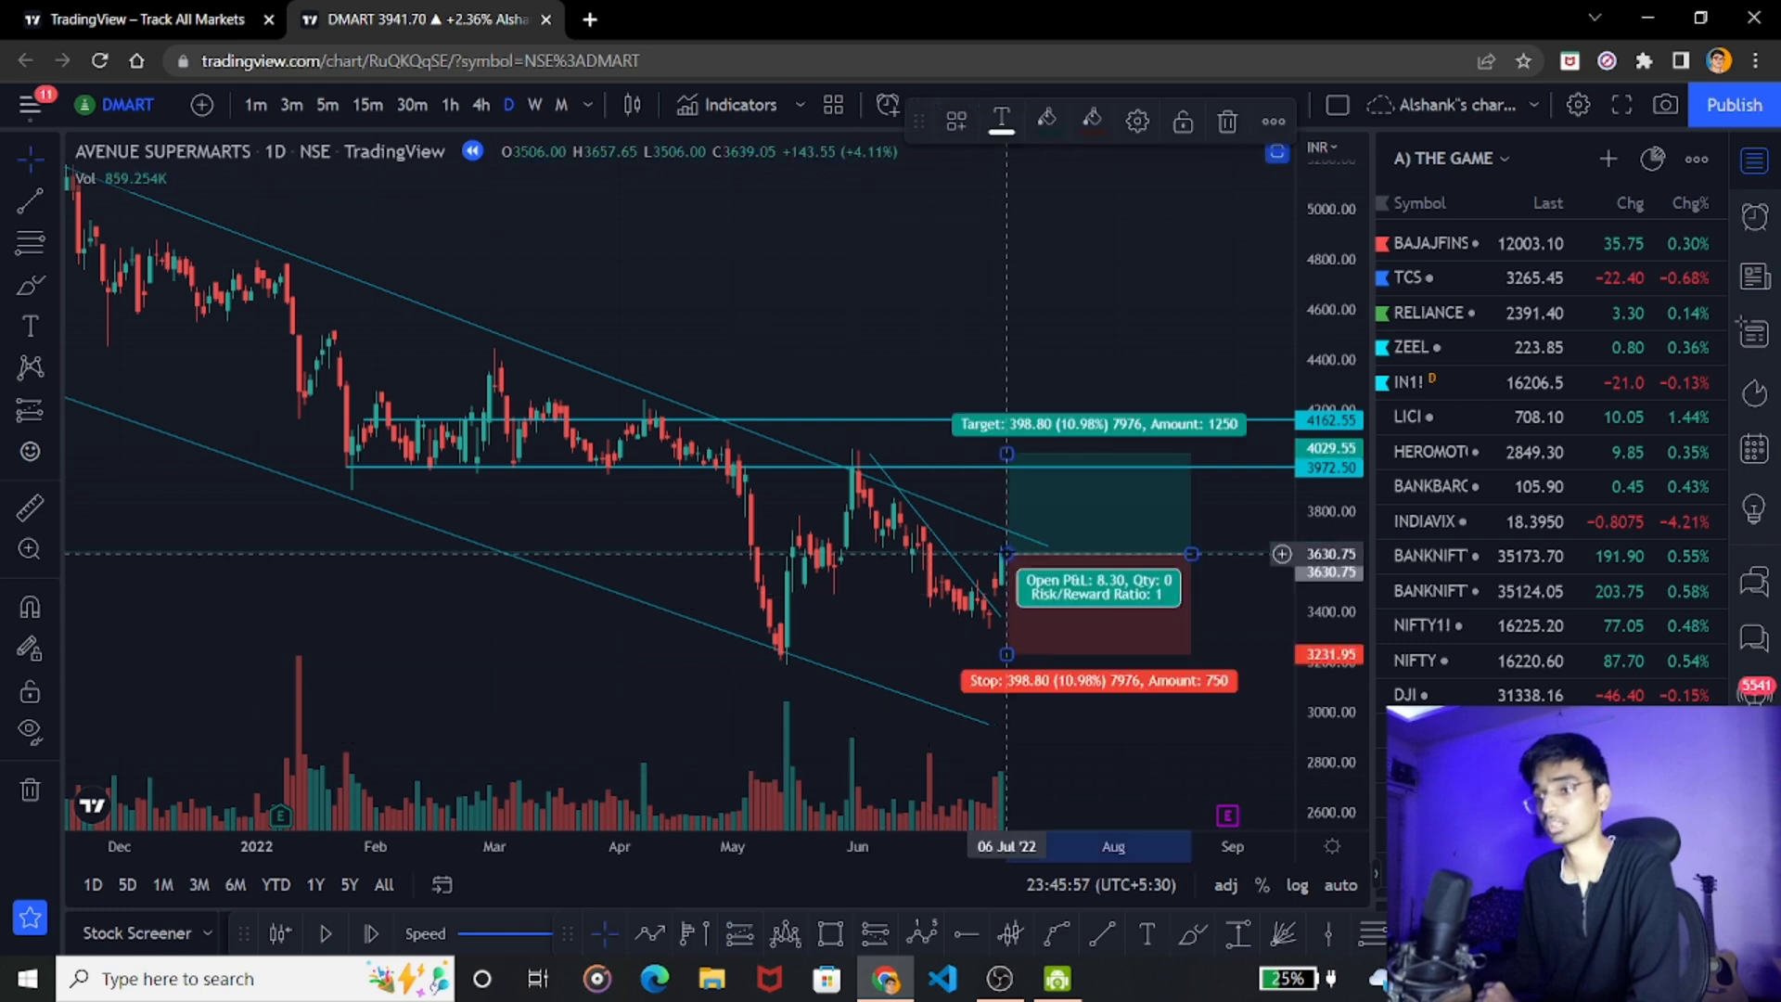
pyautogui.moveTo(1006, 651); pyautogui.dragTo(1006, 593)
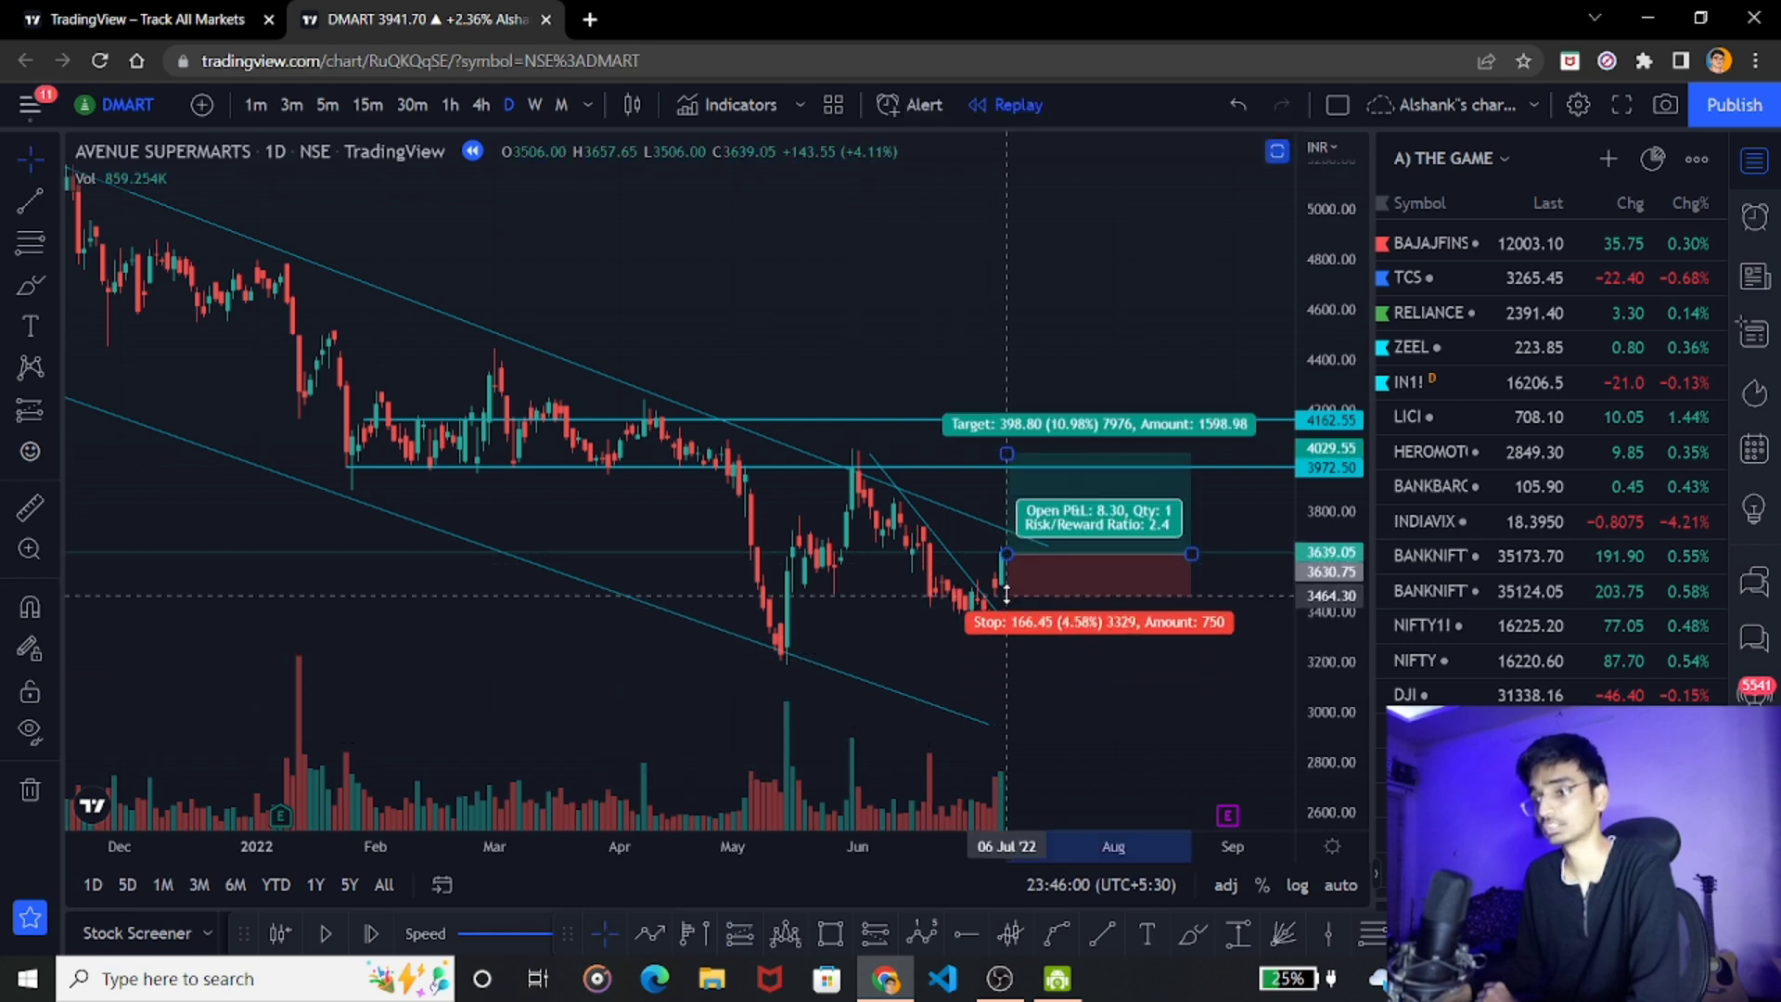
pyautogui.moveTo(1006, 454); pyautogui.dragTo(1008, 460)
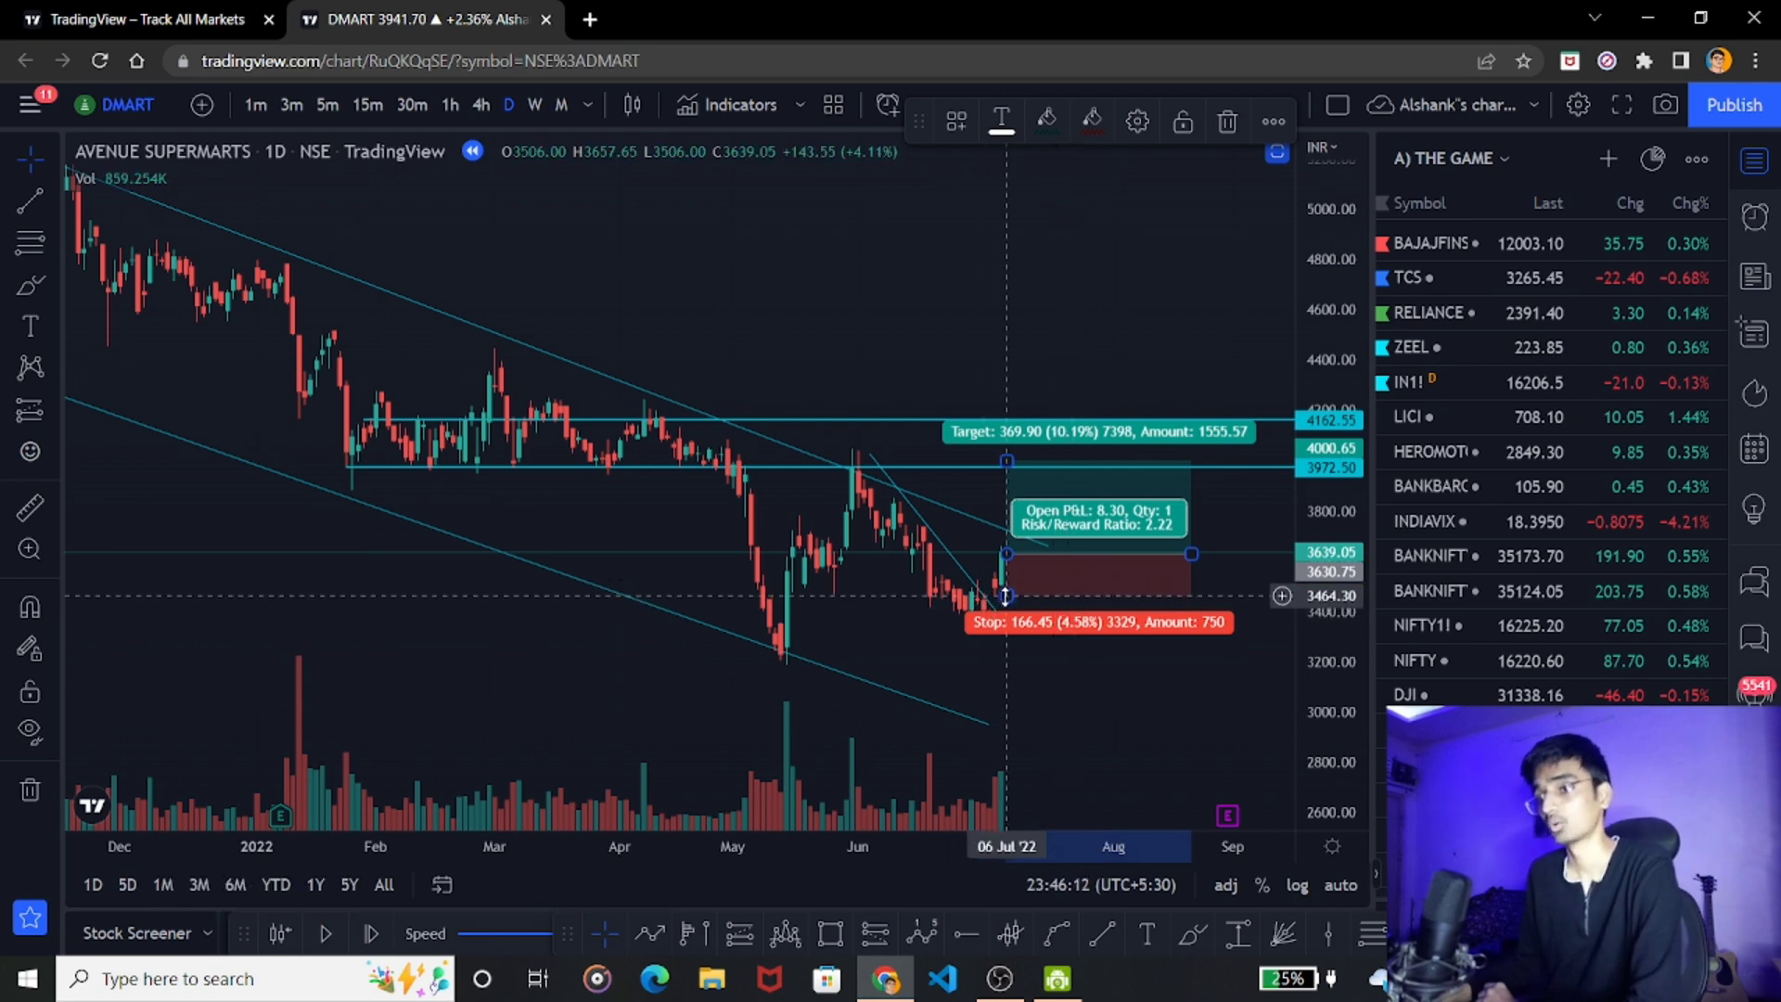
pyautogui.moveTo(1005, 596); pyautogui.dragTo(1005, 594)
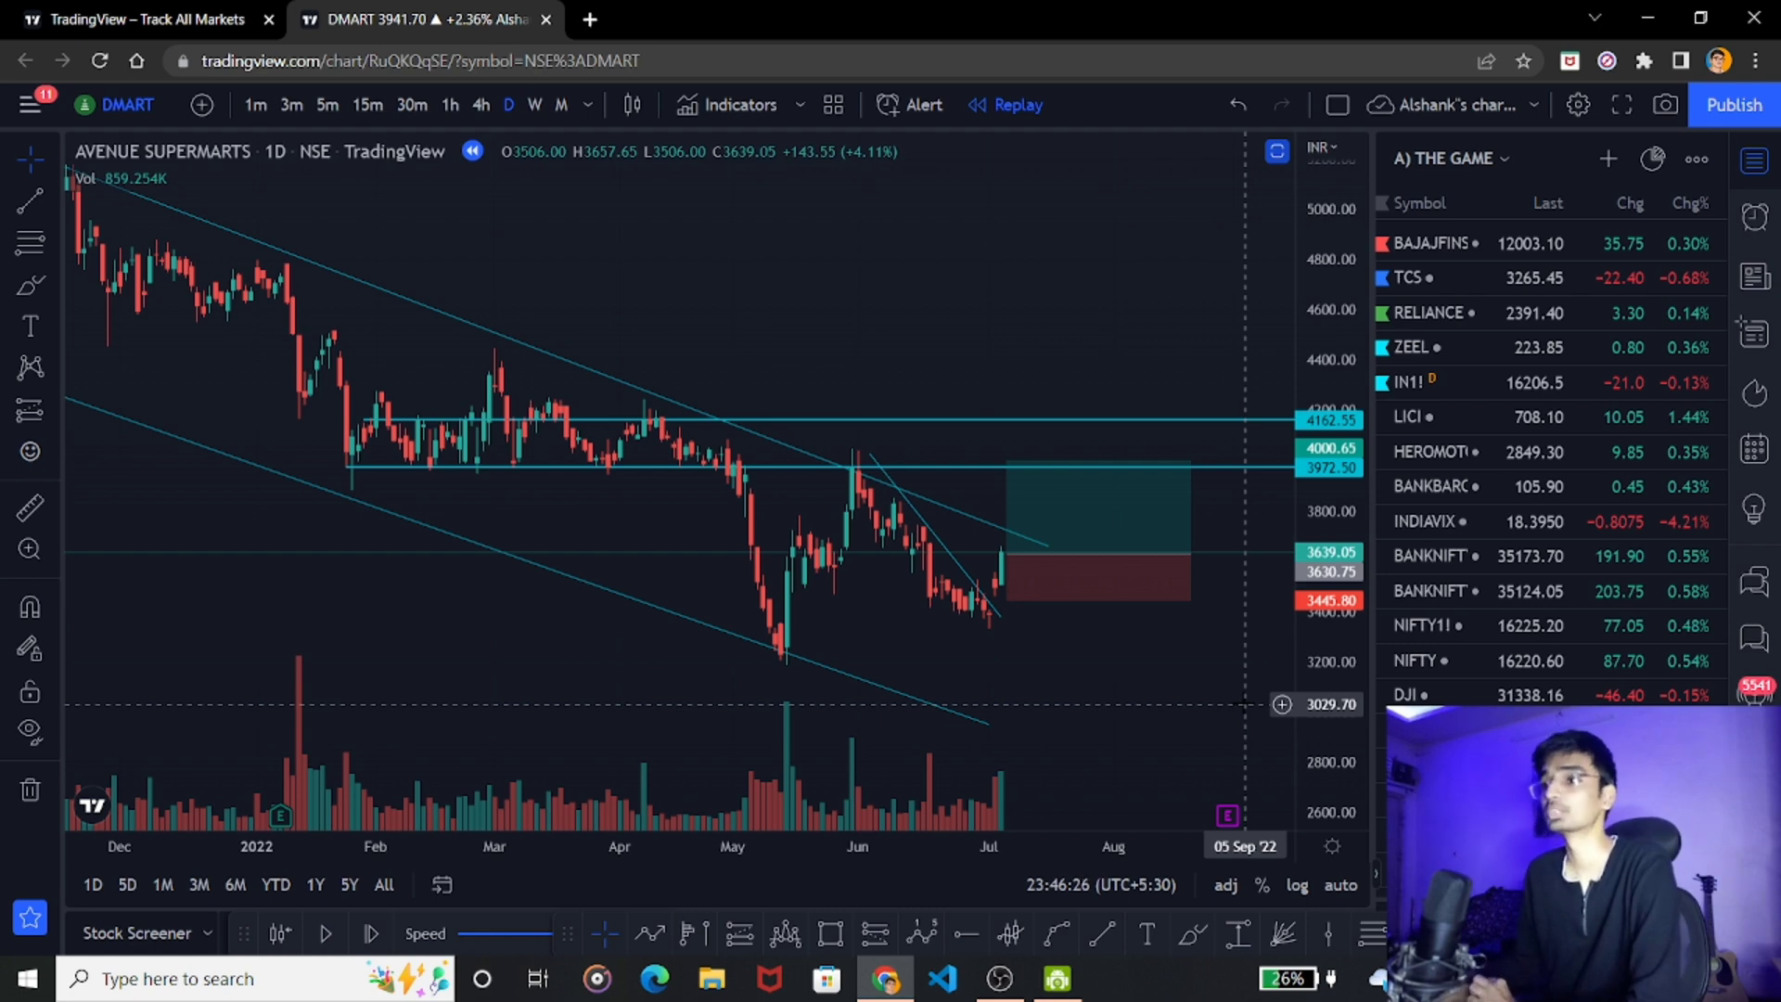
# Read the long position's stats, then bring up the Kelly's Criterion for Trading workbook in Excel
pyautogui.moveTo(1155, 603)
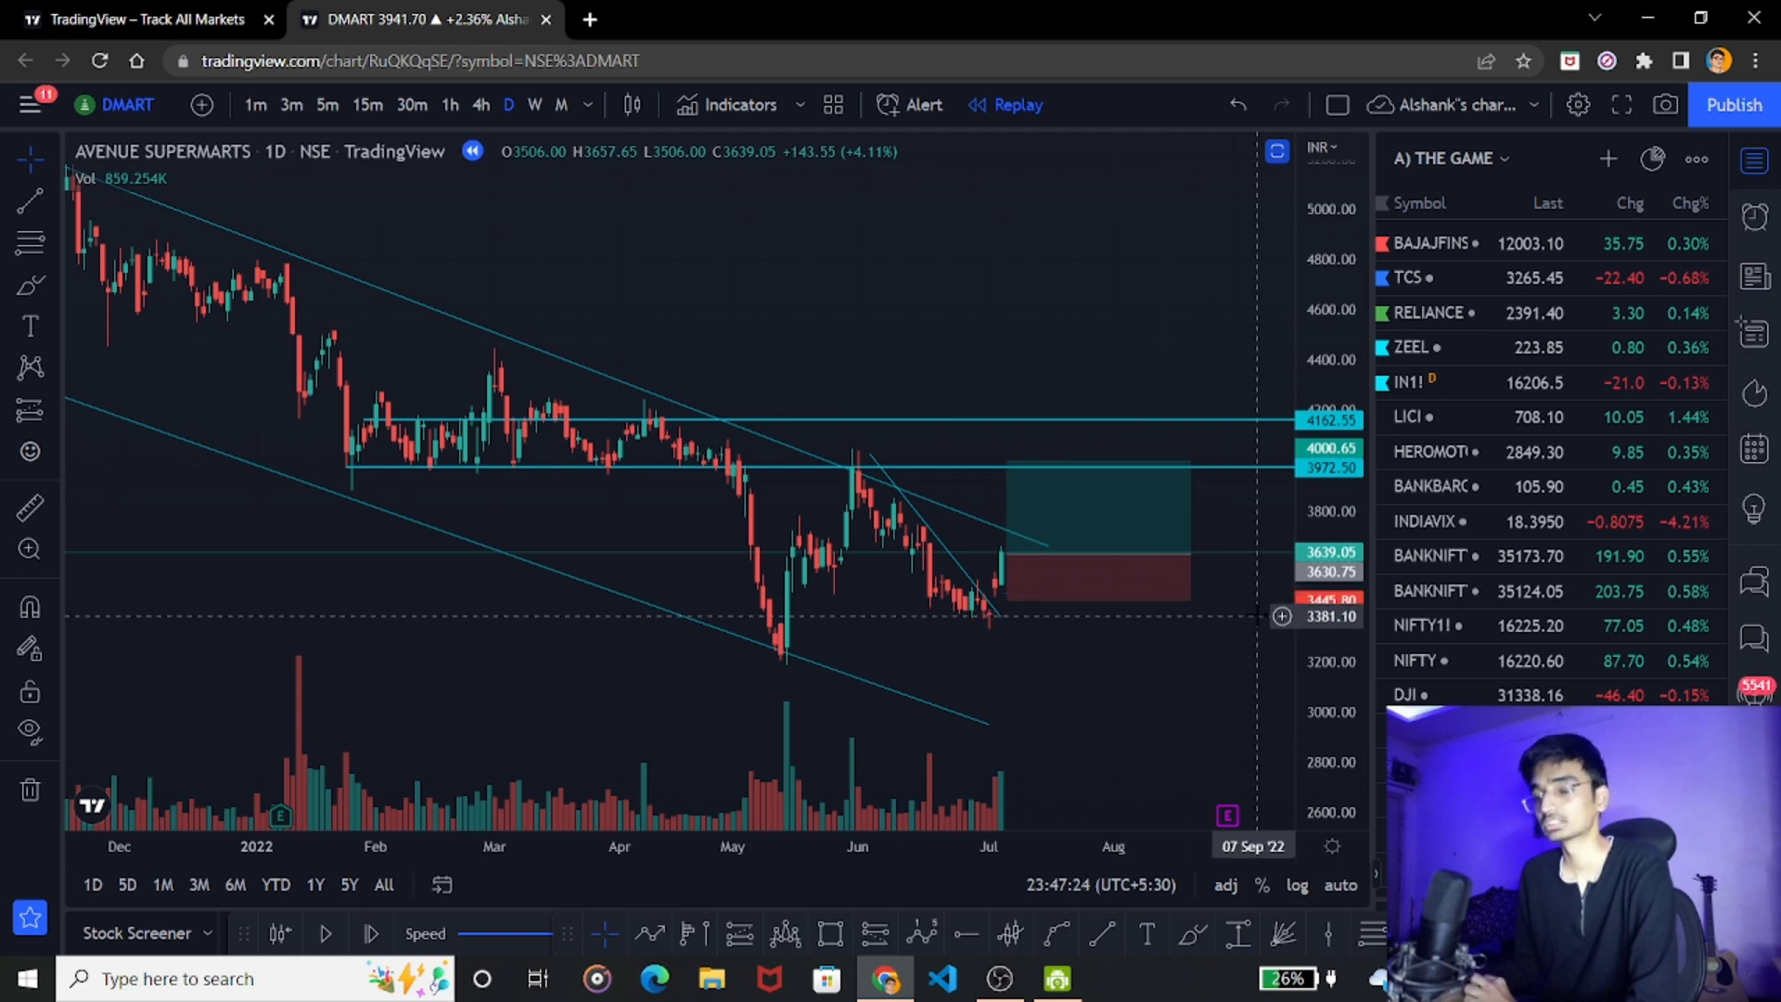
pyautogui.moveTo(1192, 575)
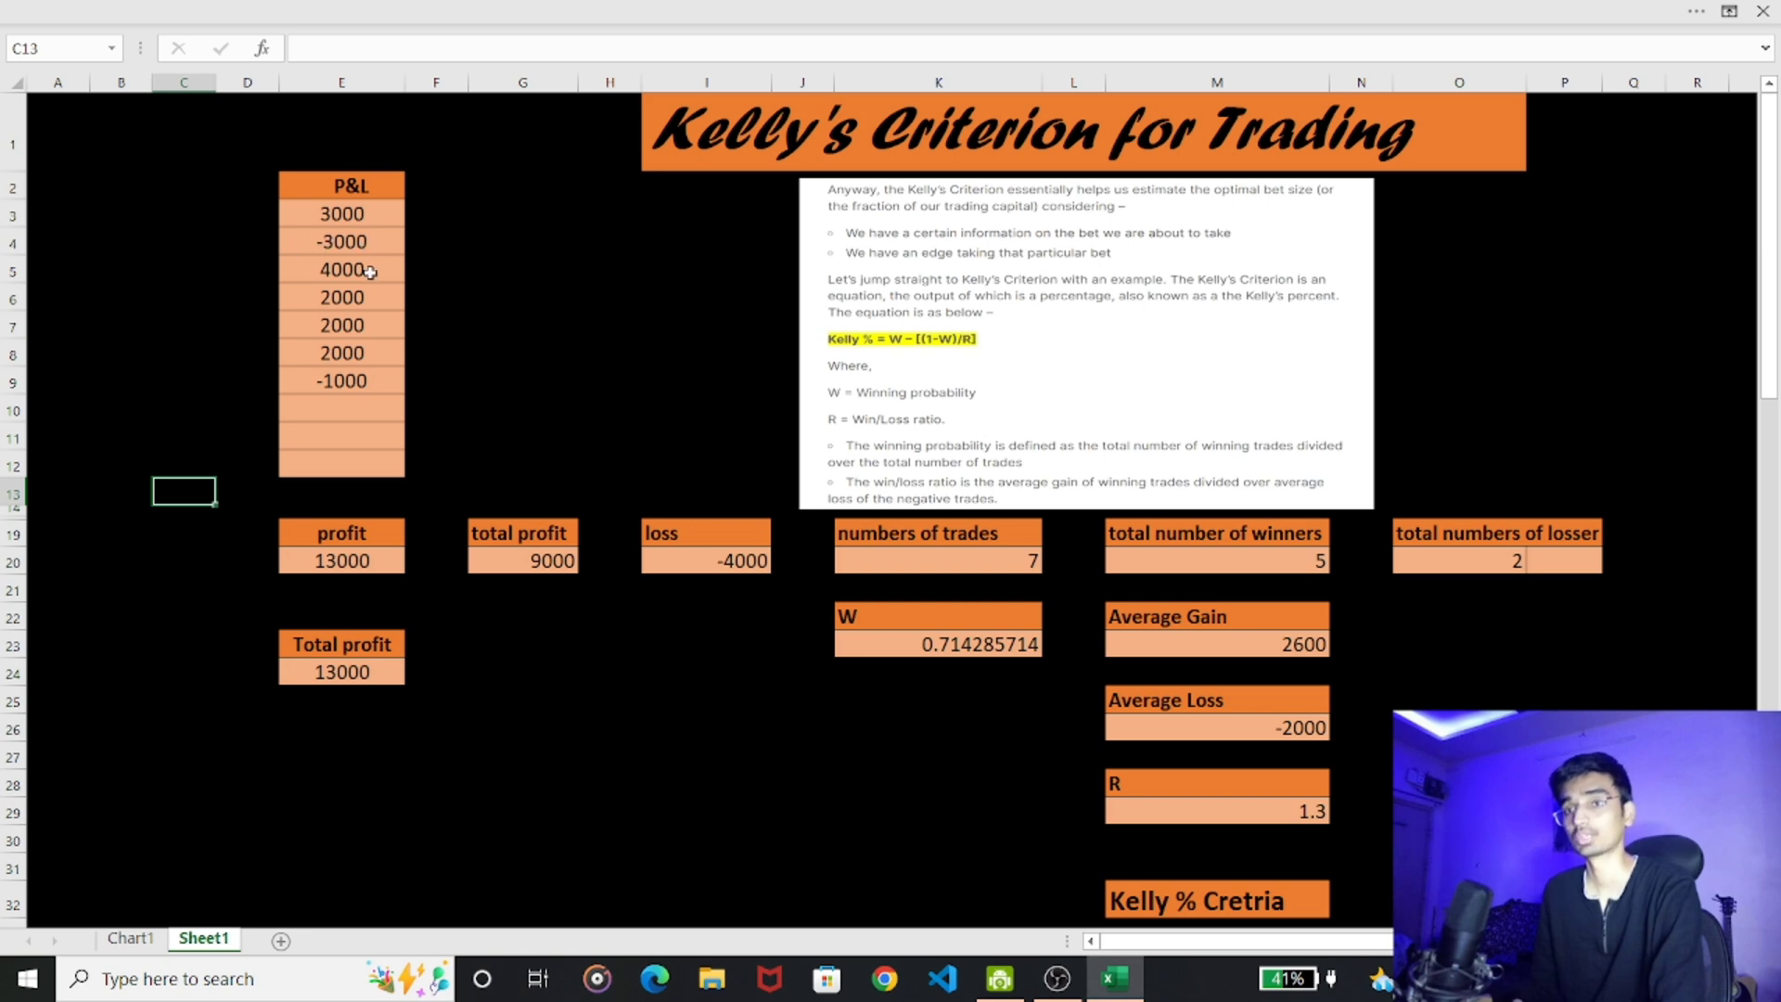
# Enter P&L trades 3000, 2000 and -1000 into cells E10:E12
pyautogui.click(376, 403)
pyautogui.write('3000')
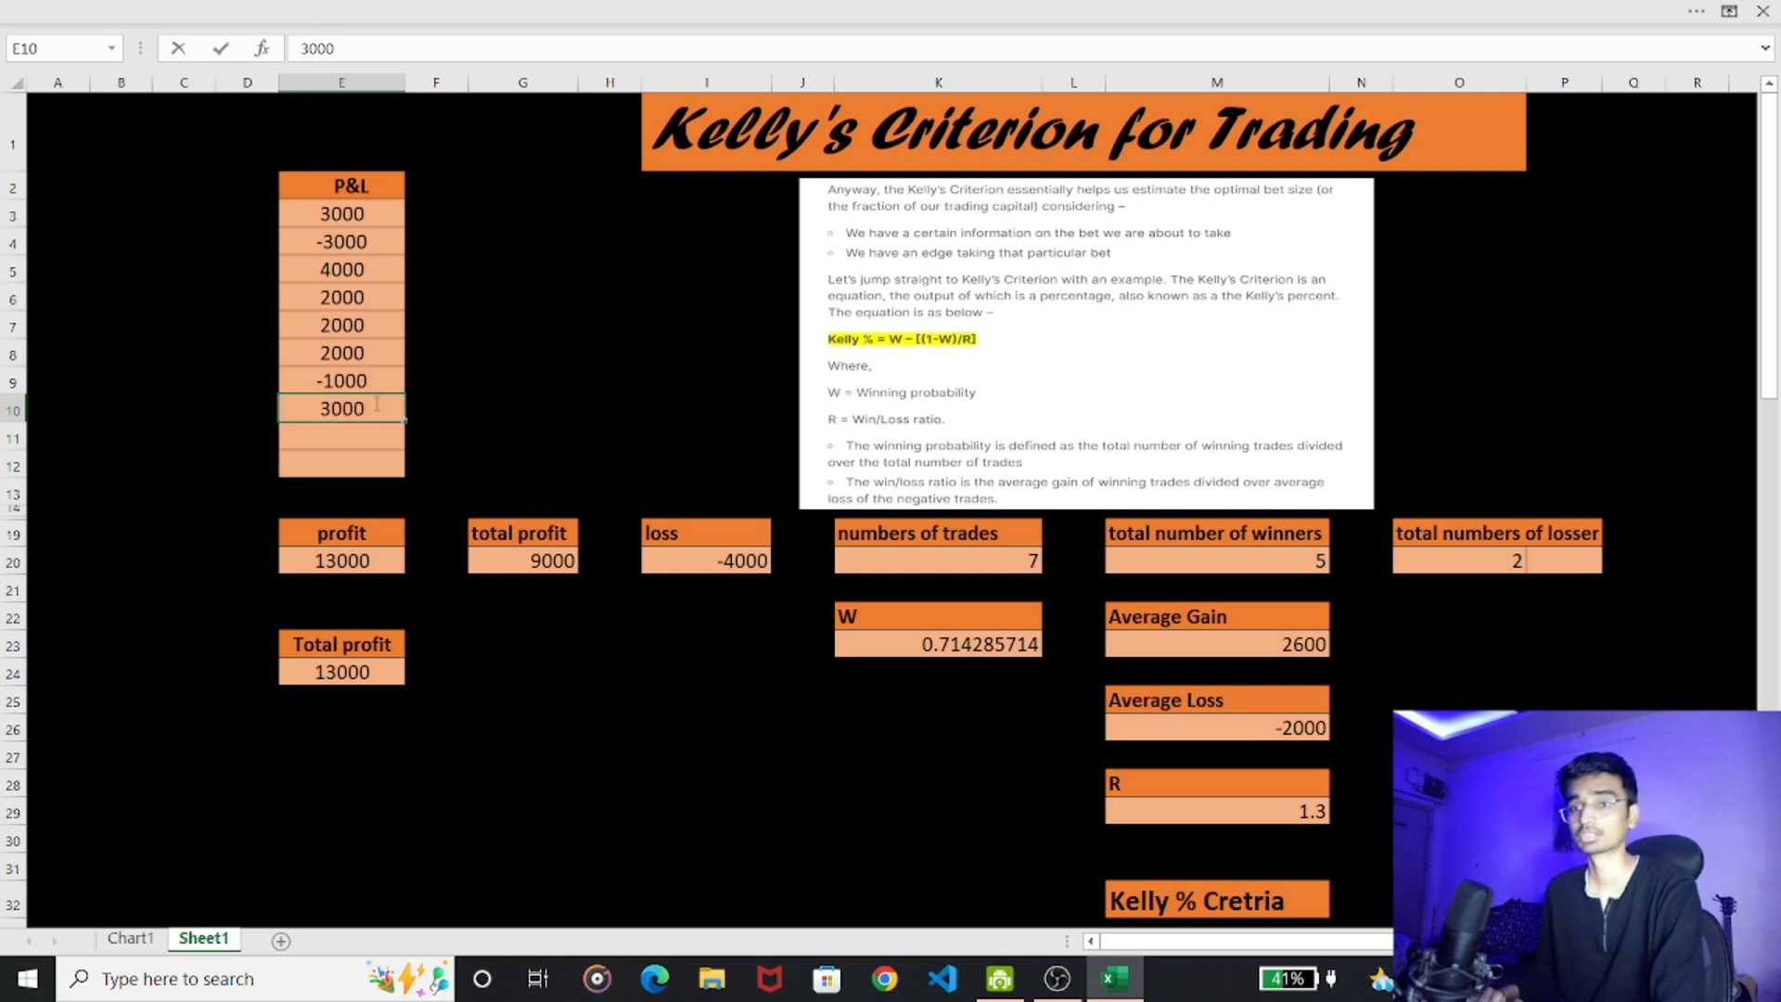
pyautogui.press('Return')
pyautogui.write('20')
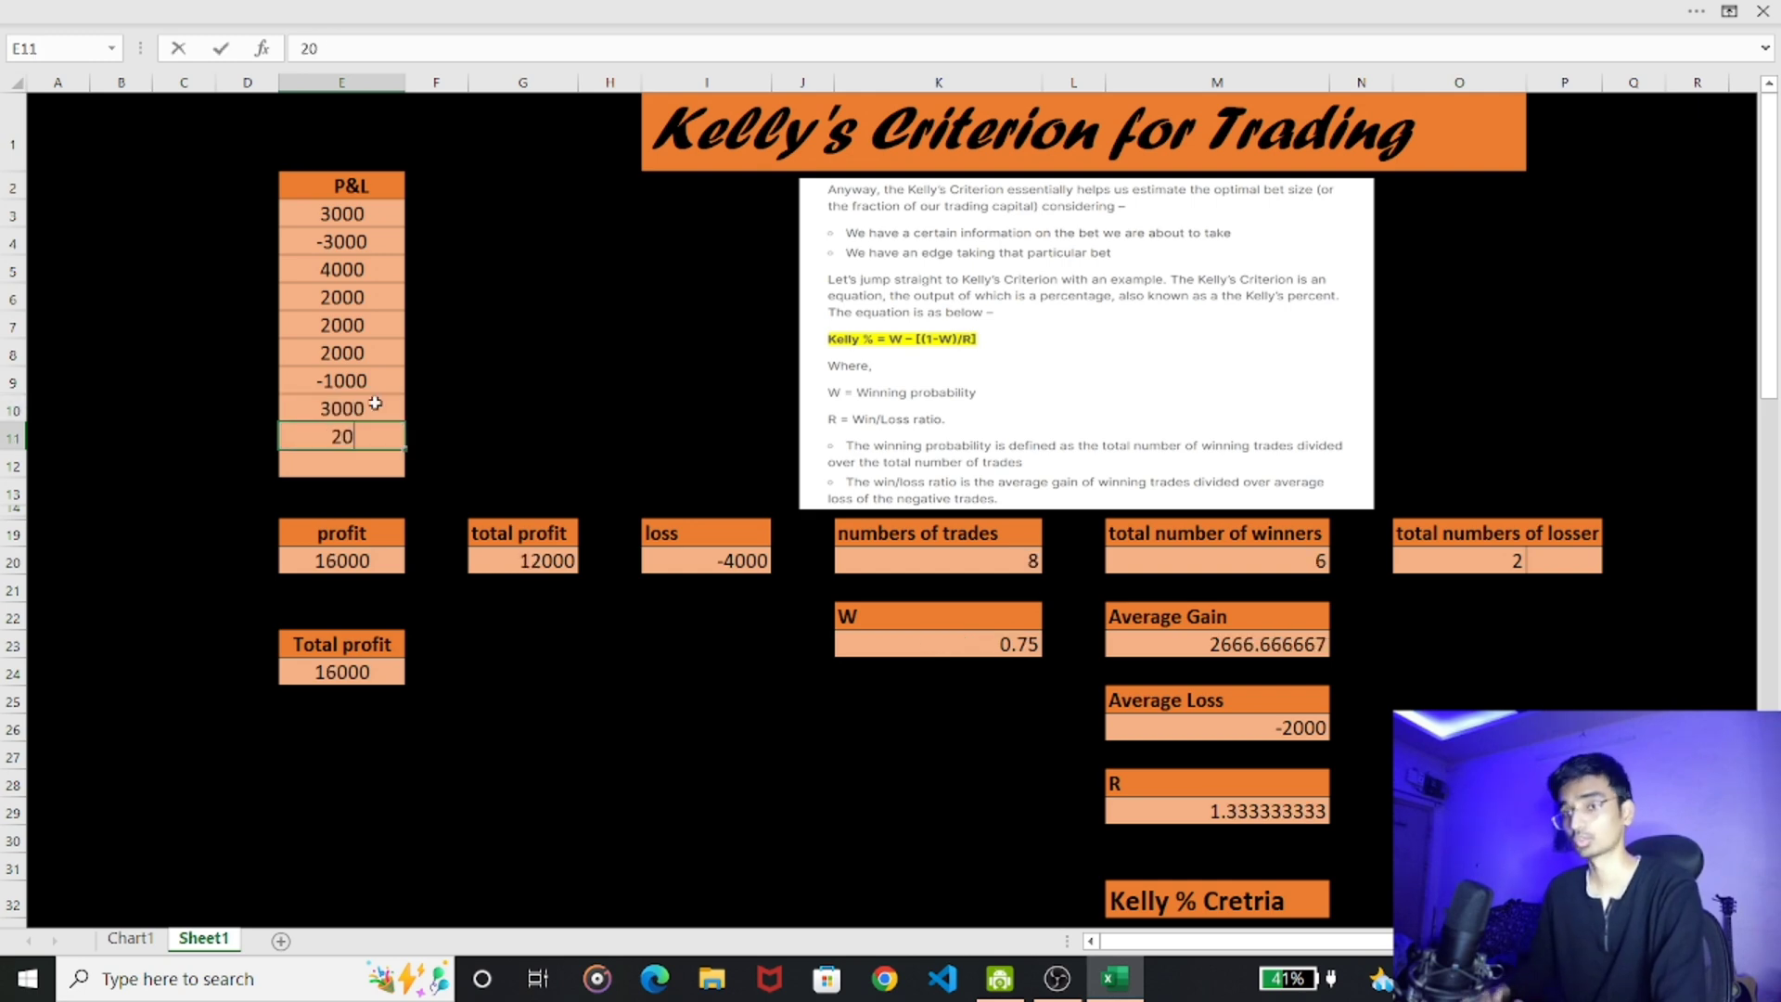
pyautogui.write('00')
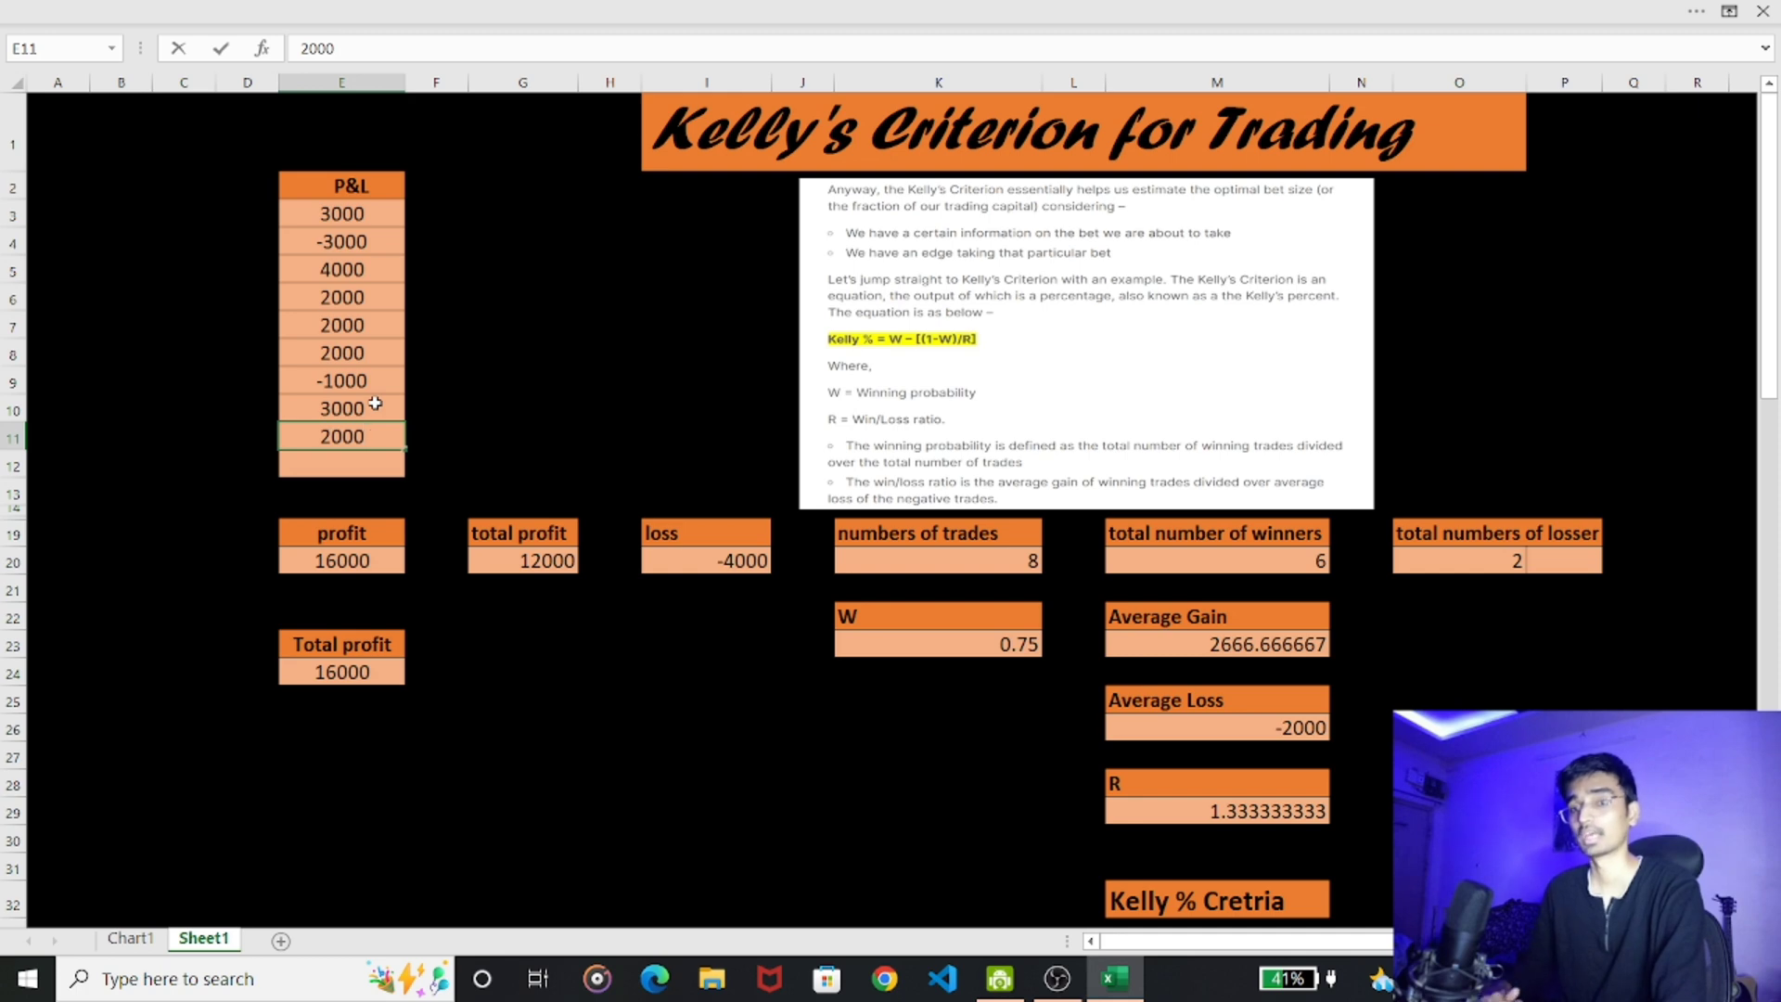
pyautogui.press('Return')
pyautogui.write('-1000')
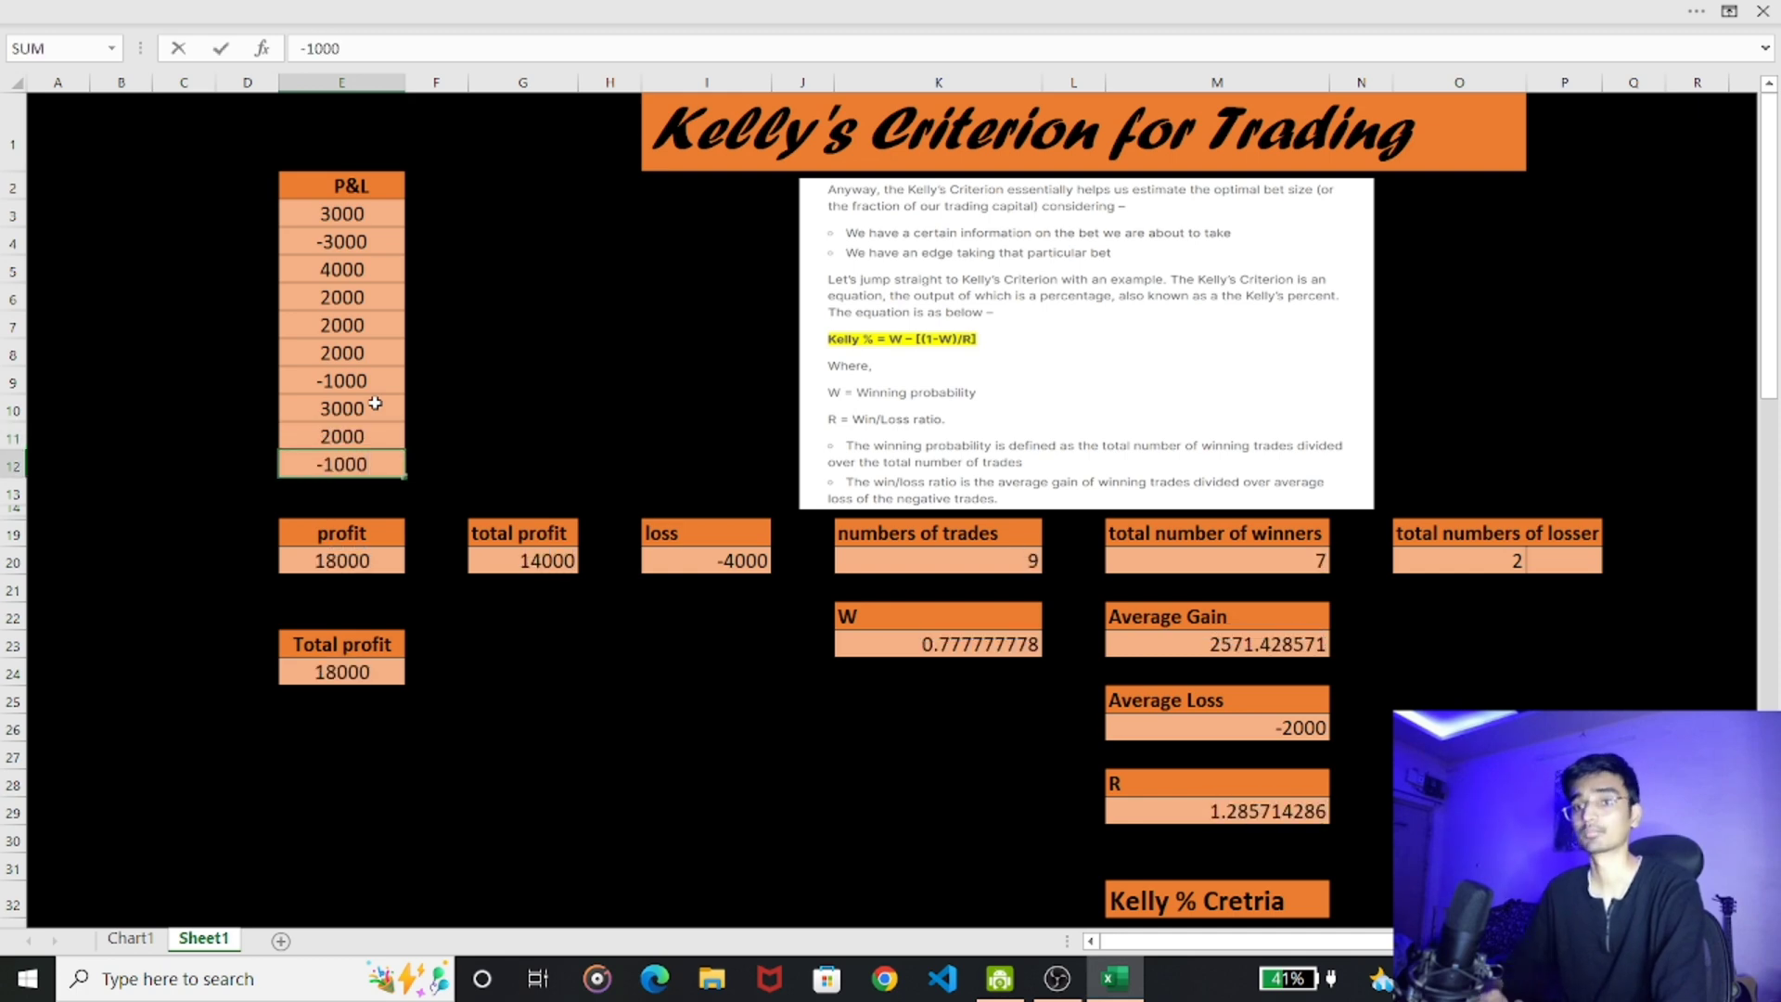
pyautogui.press('Return')
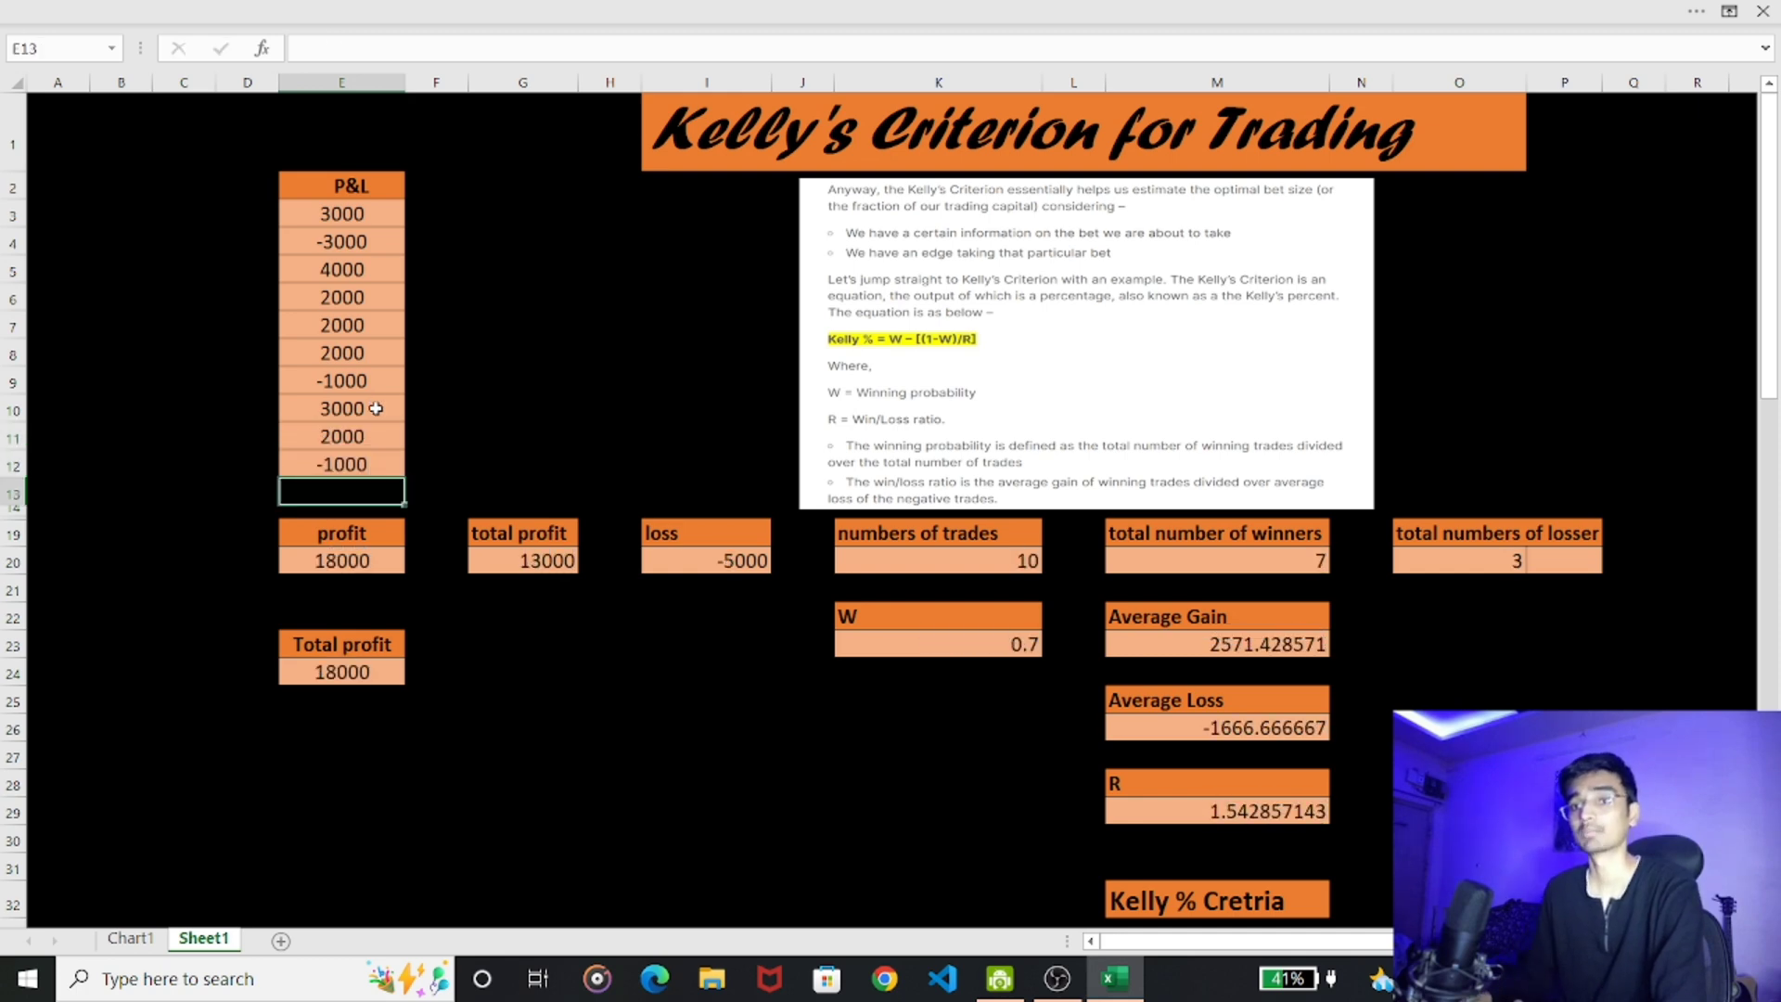
pyautogui.click(547, 574)
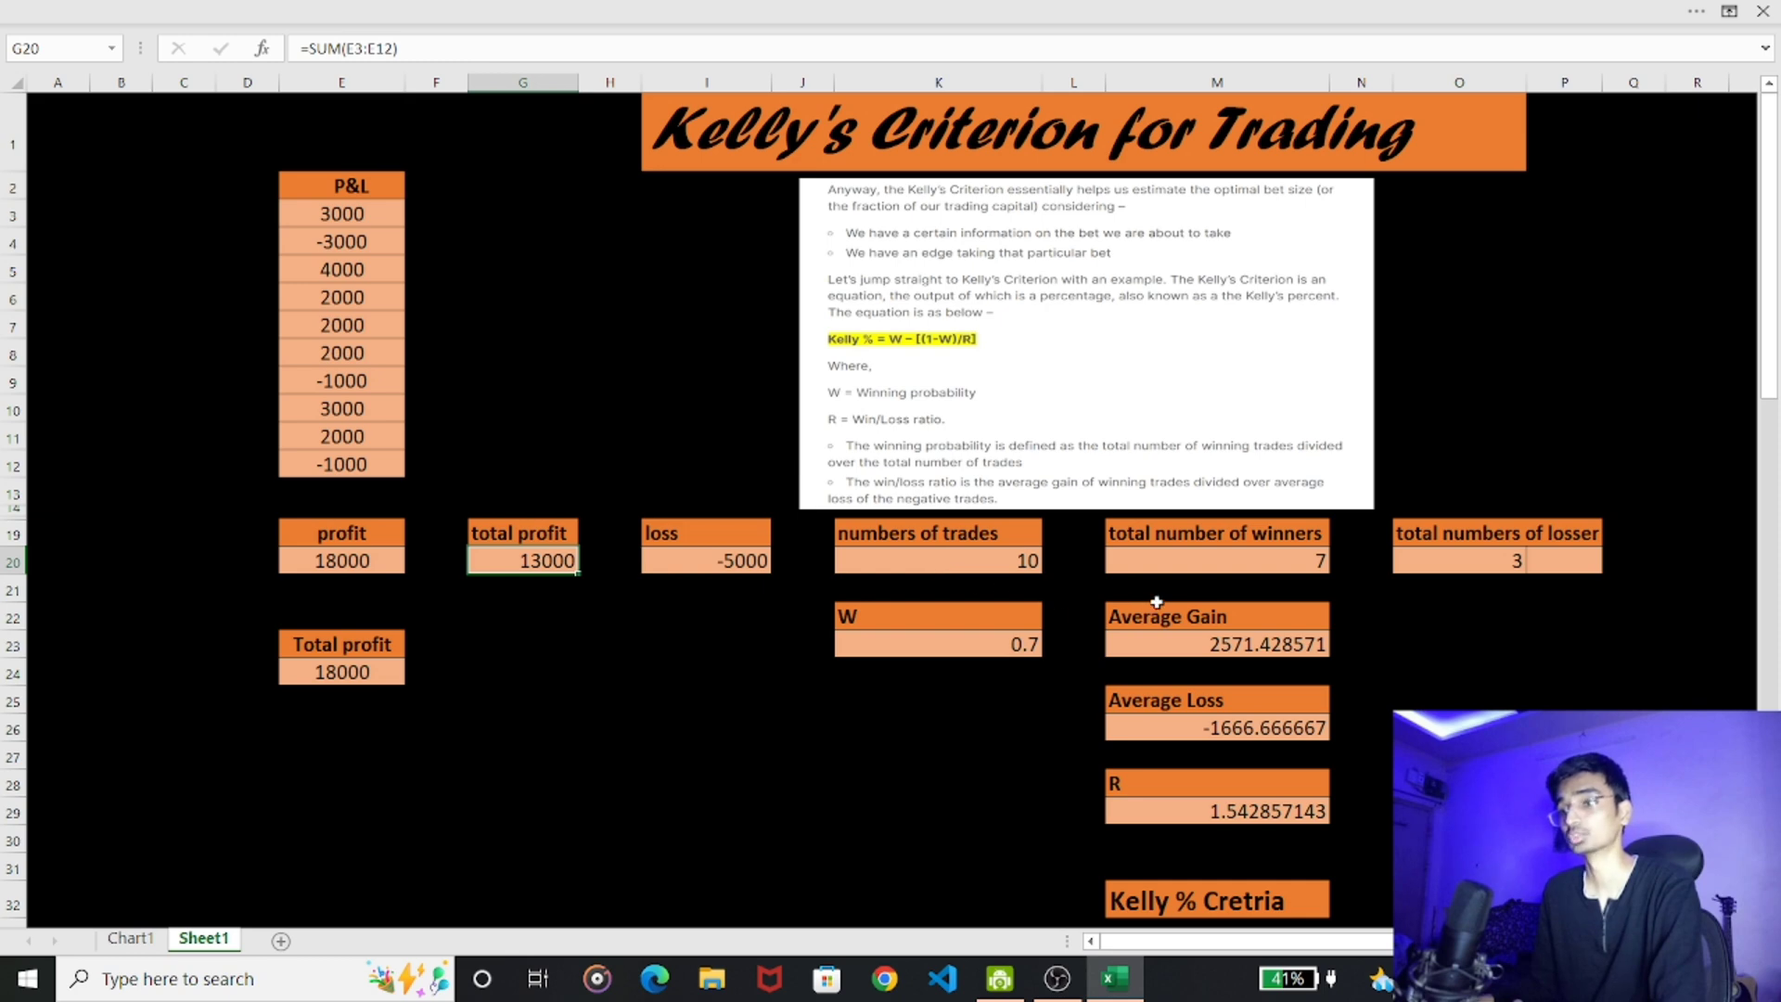
pyautogui.click(1245, 570)
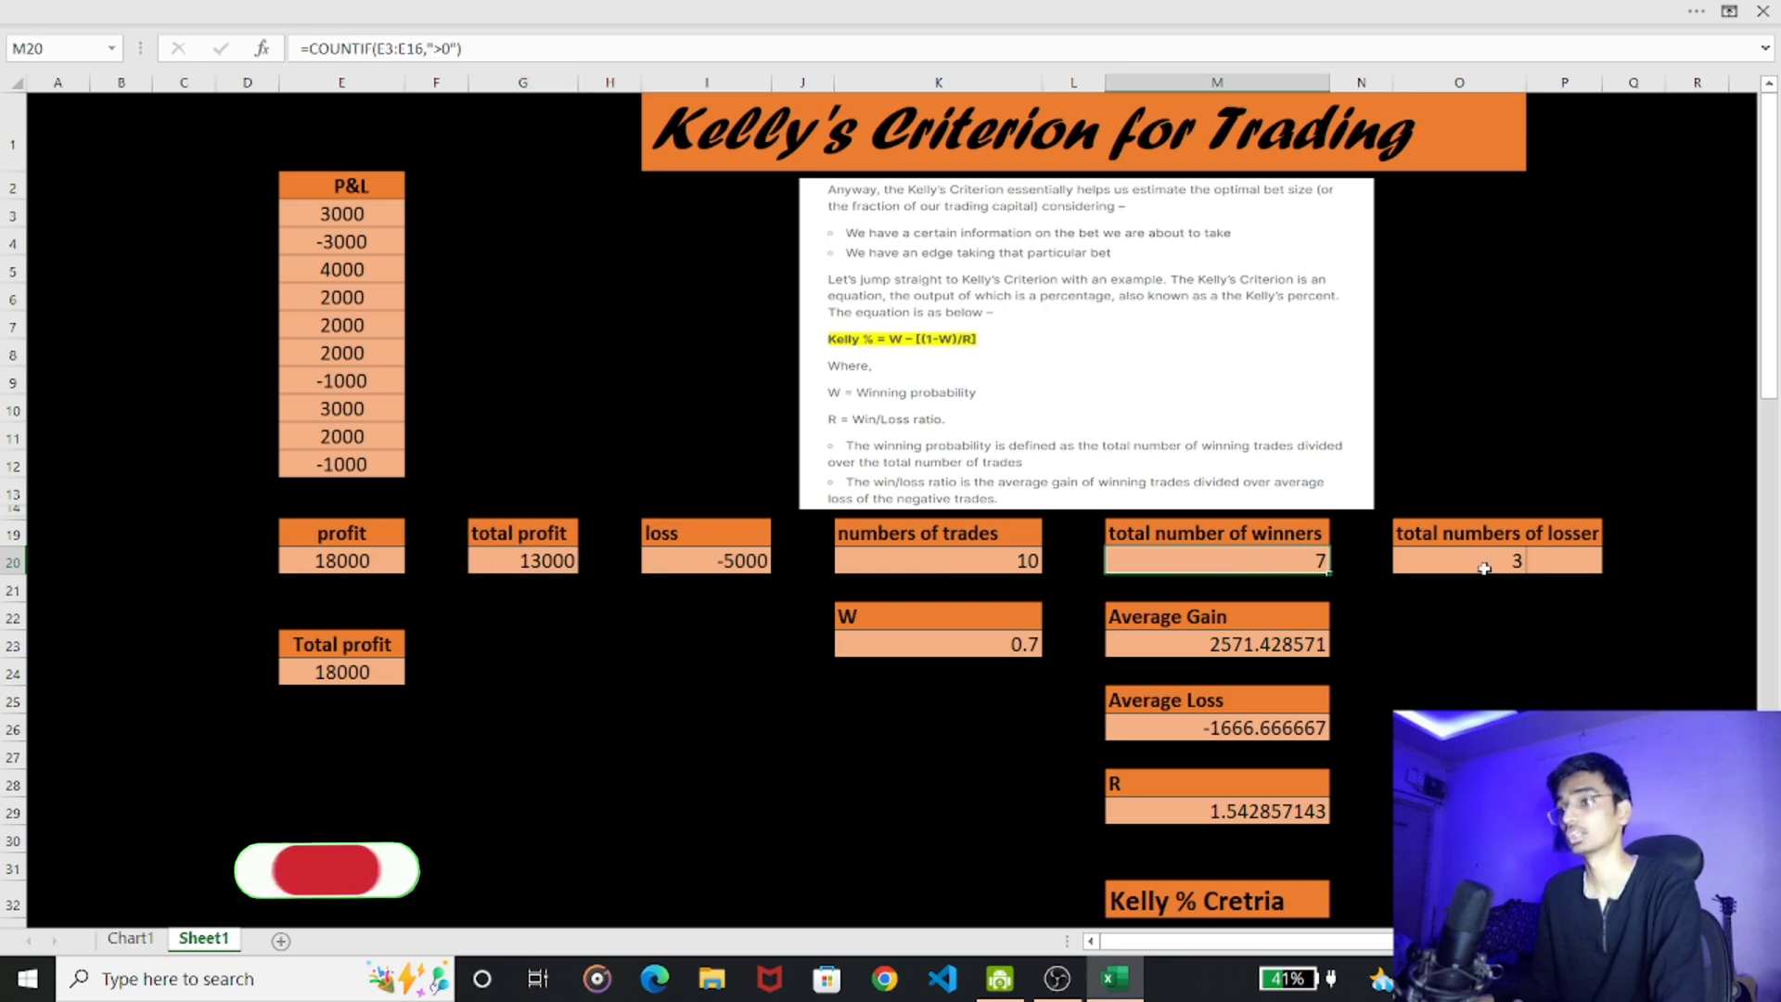
pyautogui.click(1484, 573)
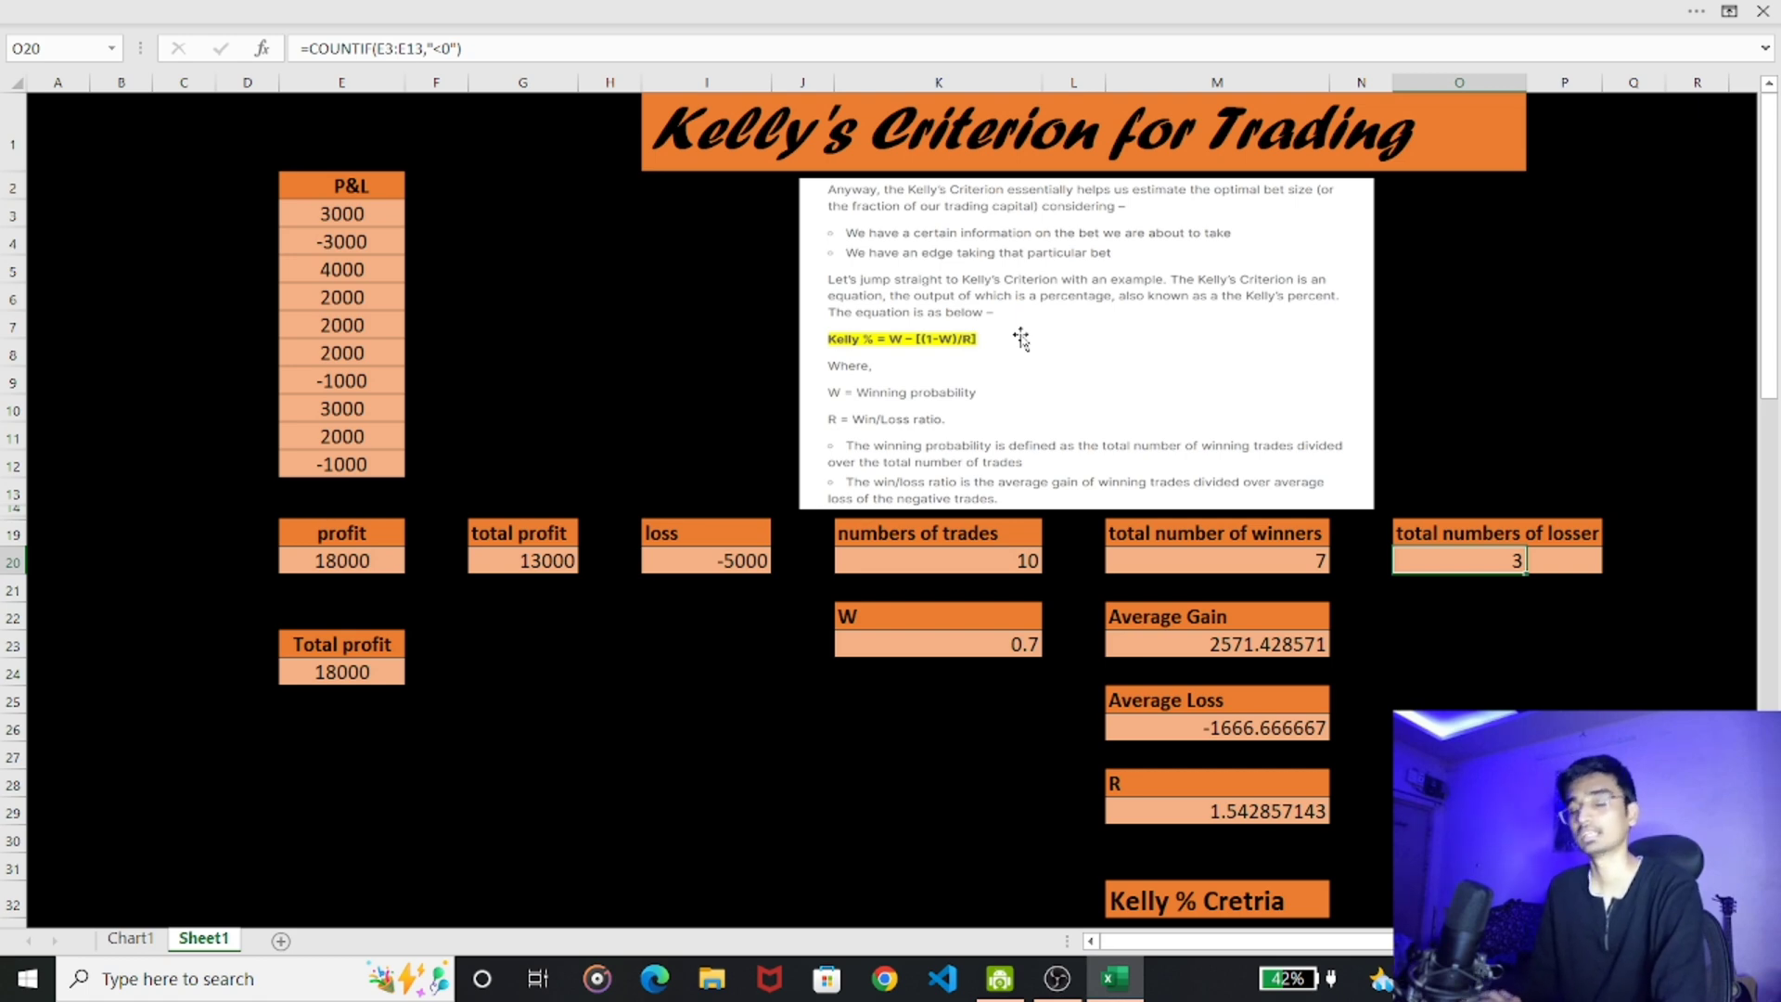
# Review the 1,00,000 Capital row: G38's 51% (50555.55556) and M38's 'Don't do this' note
pyautogui.scroll(-2, 1022, 341)
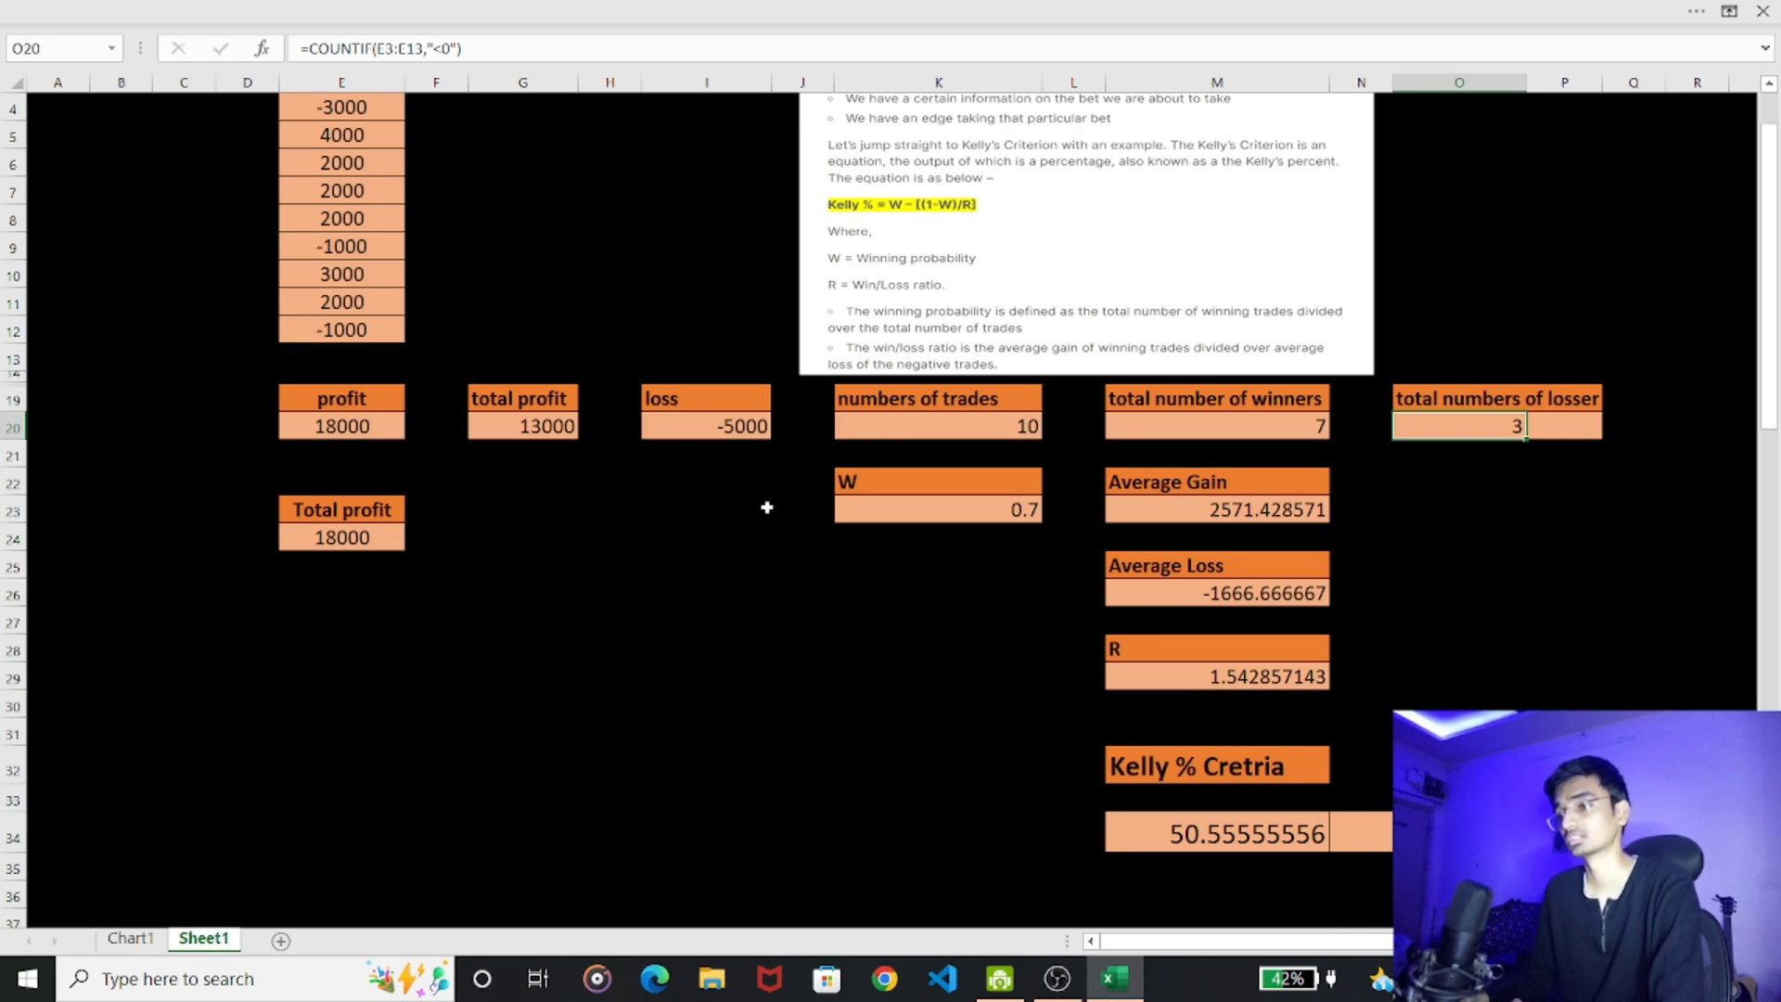
pyautogui.scroll(-1, 767, 510)
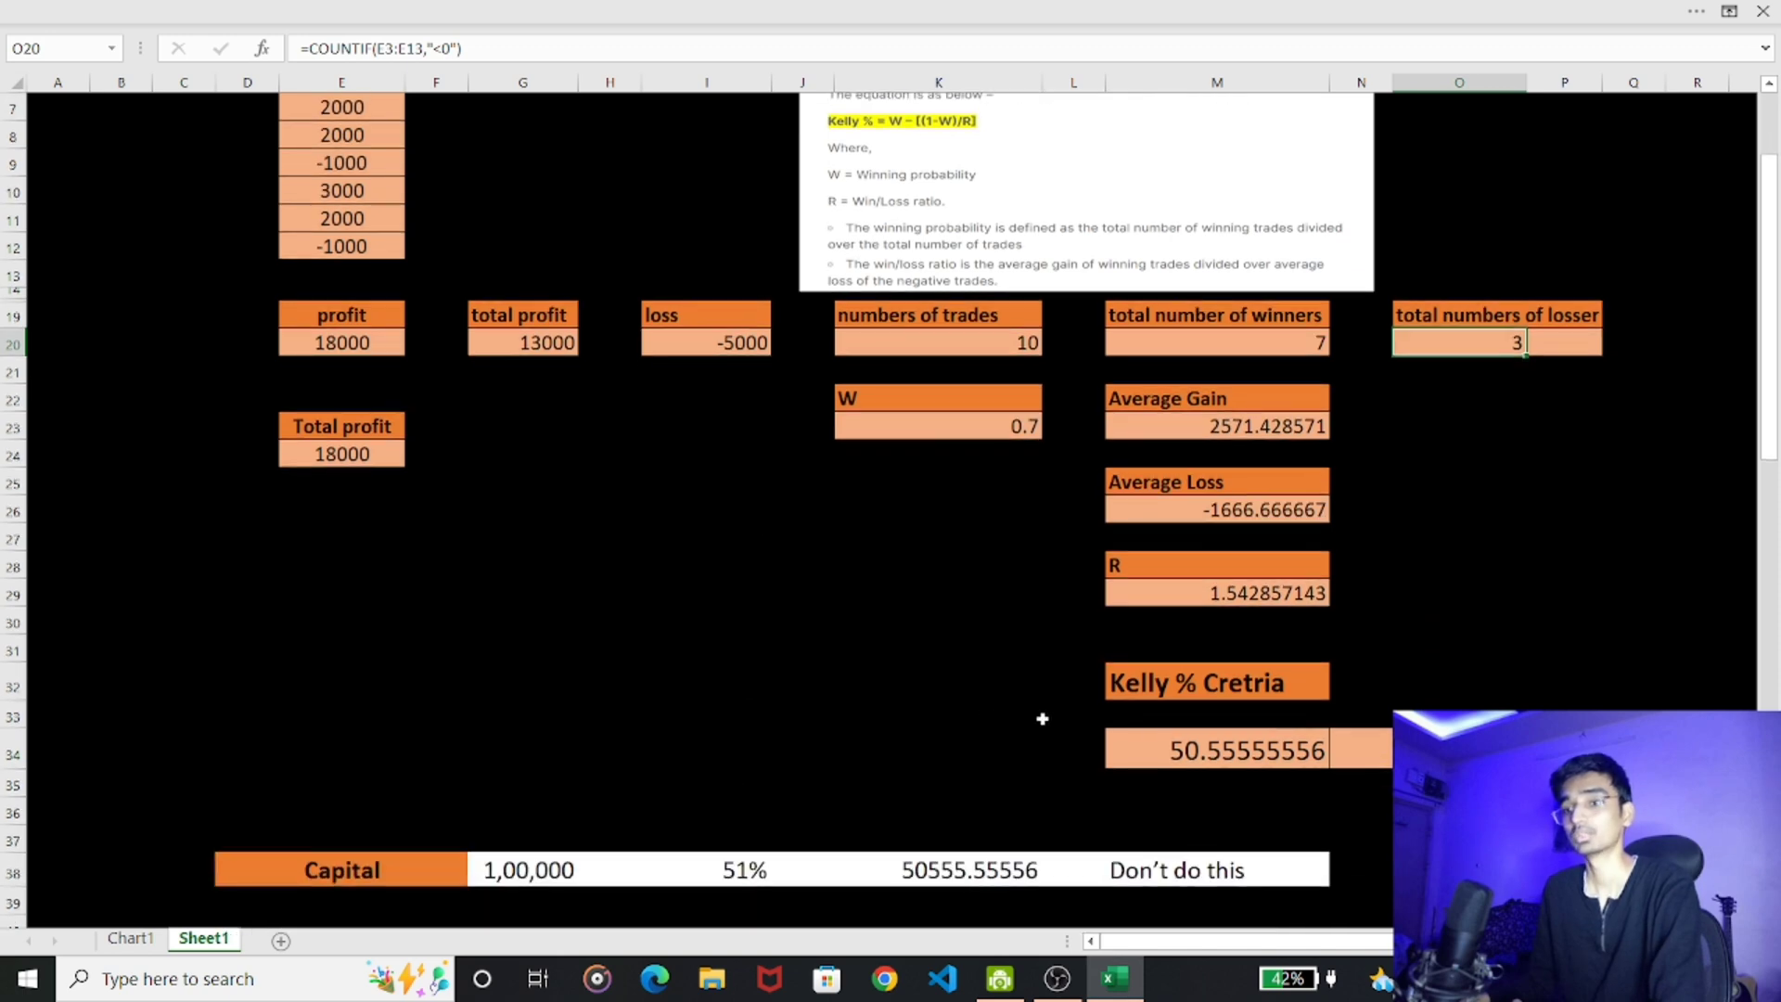
pyautogui.click(556, 873)
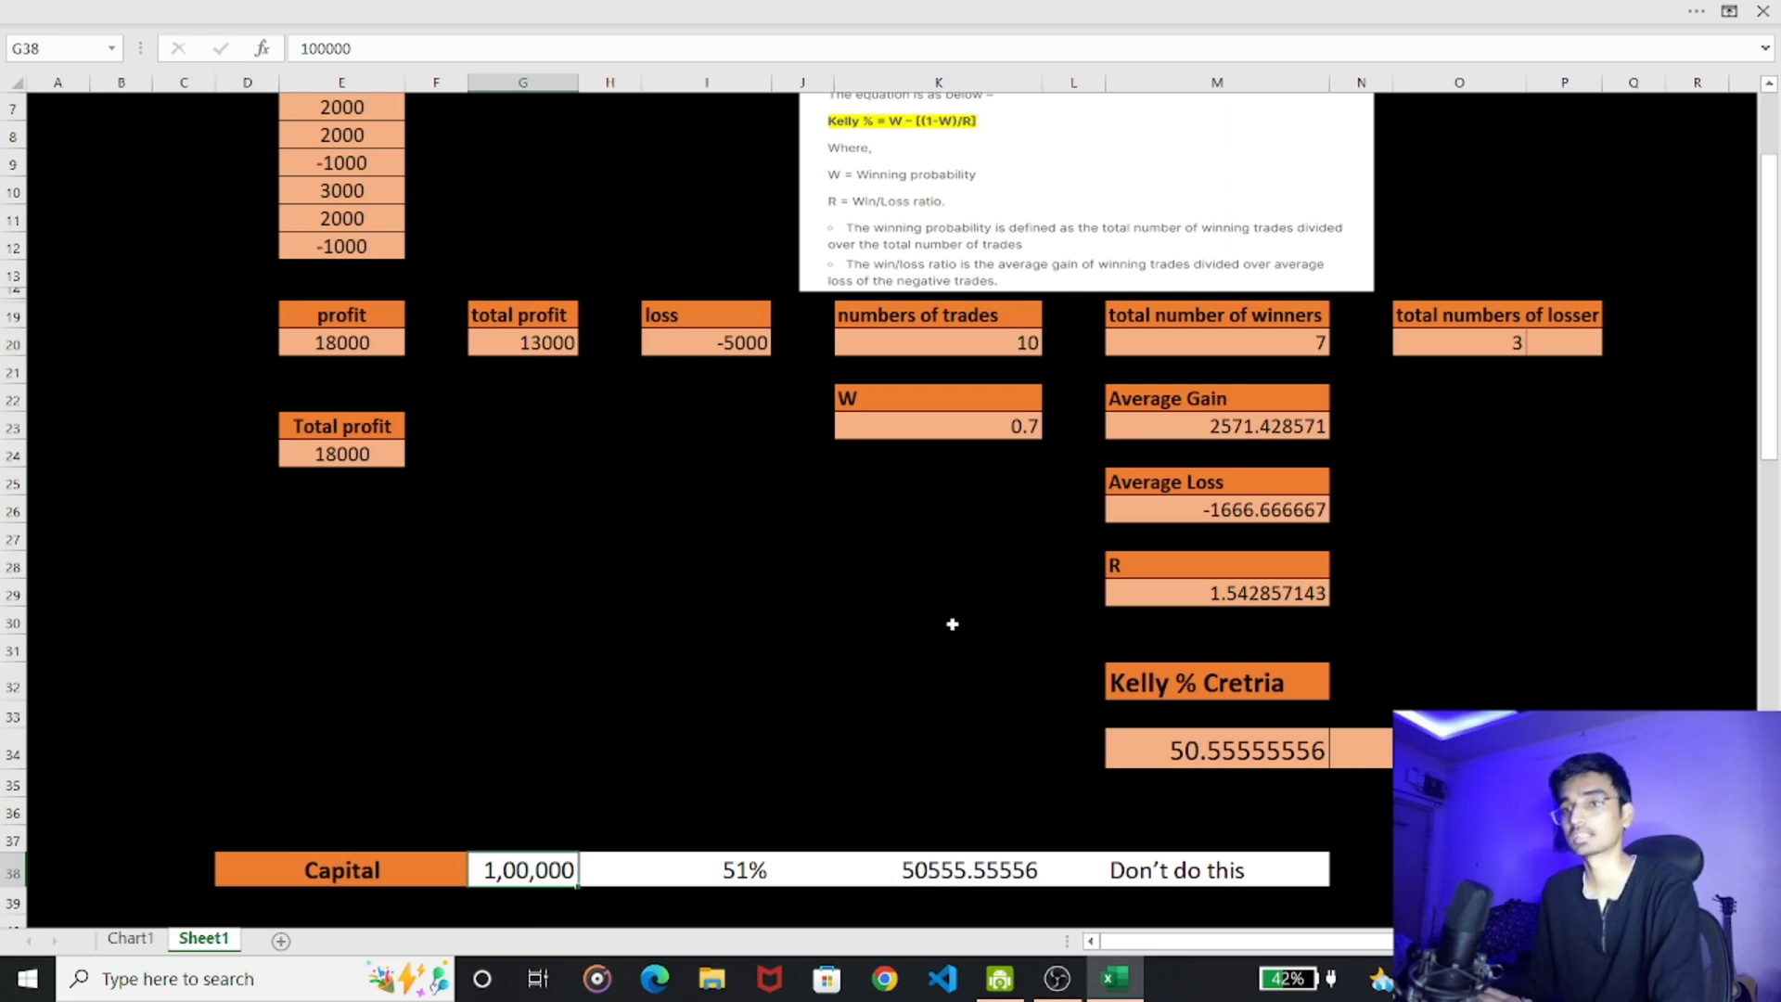
pyautogui.click(1141, 872)
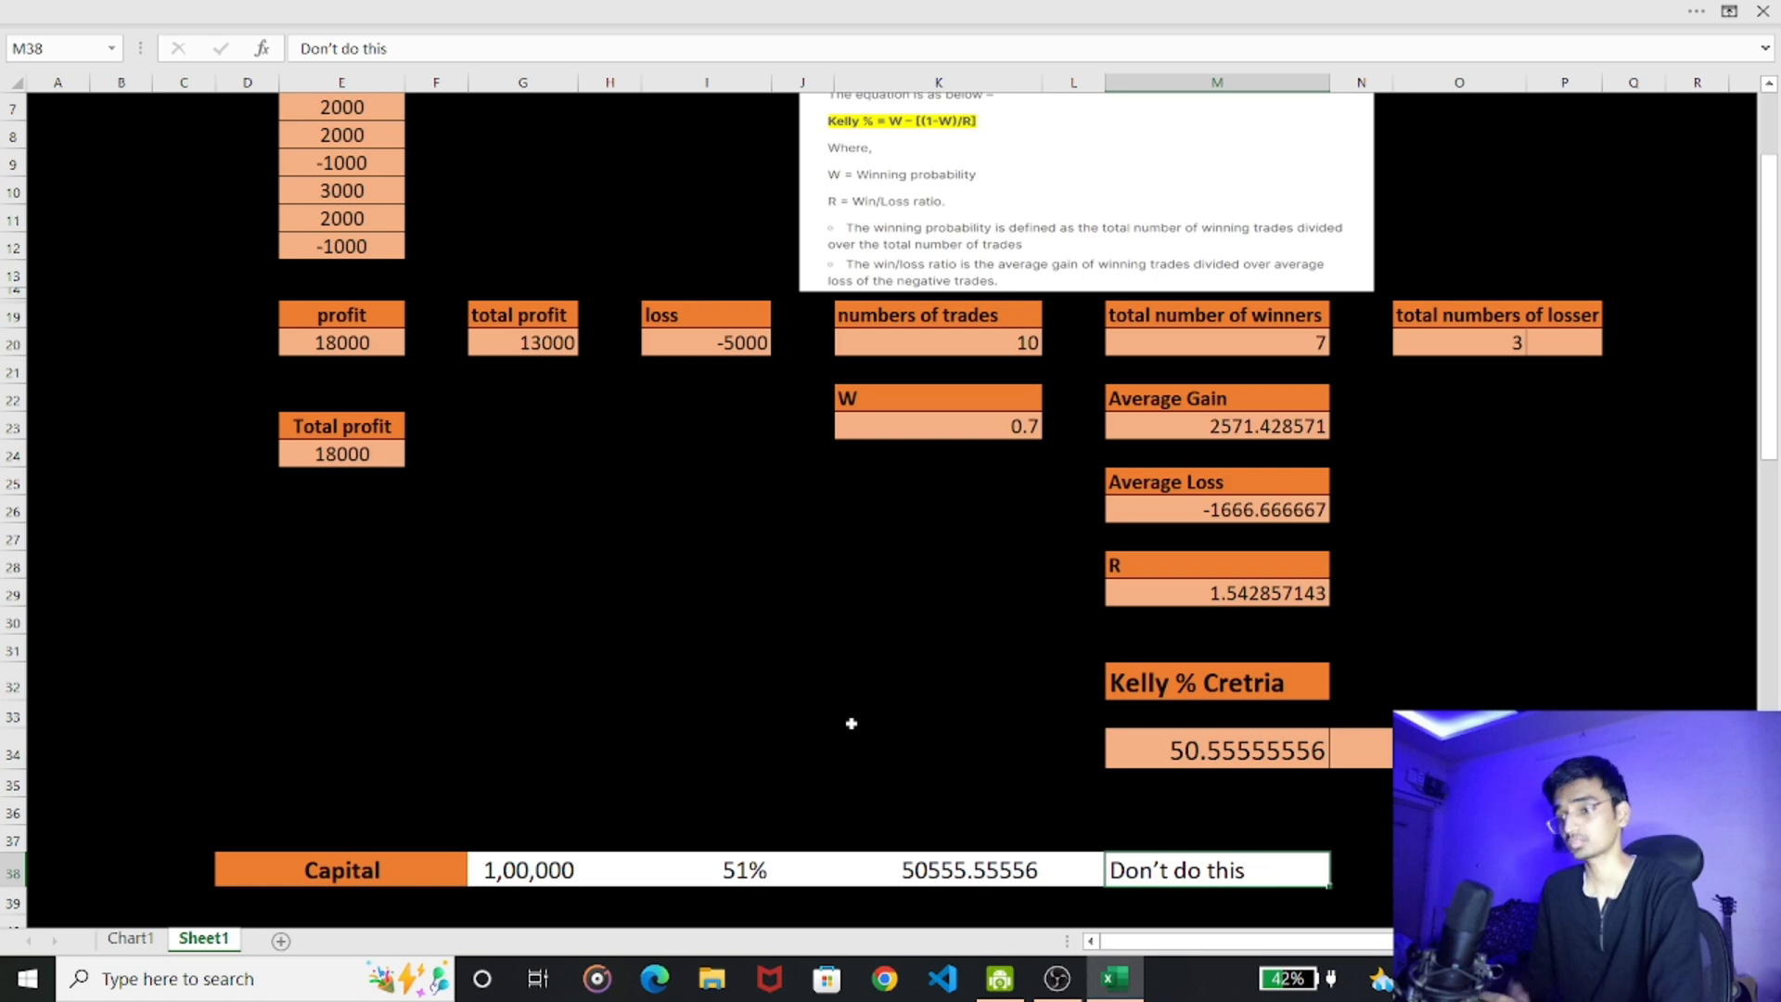
# Review the 5,00,000 Capital value in G41 and the 10% allocation and its formula in G45 and I45
pyautogui.scroll(-1, 852, 723)
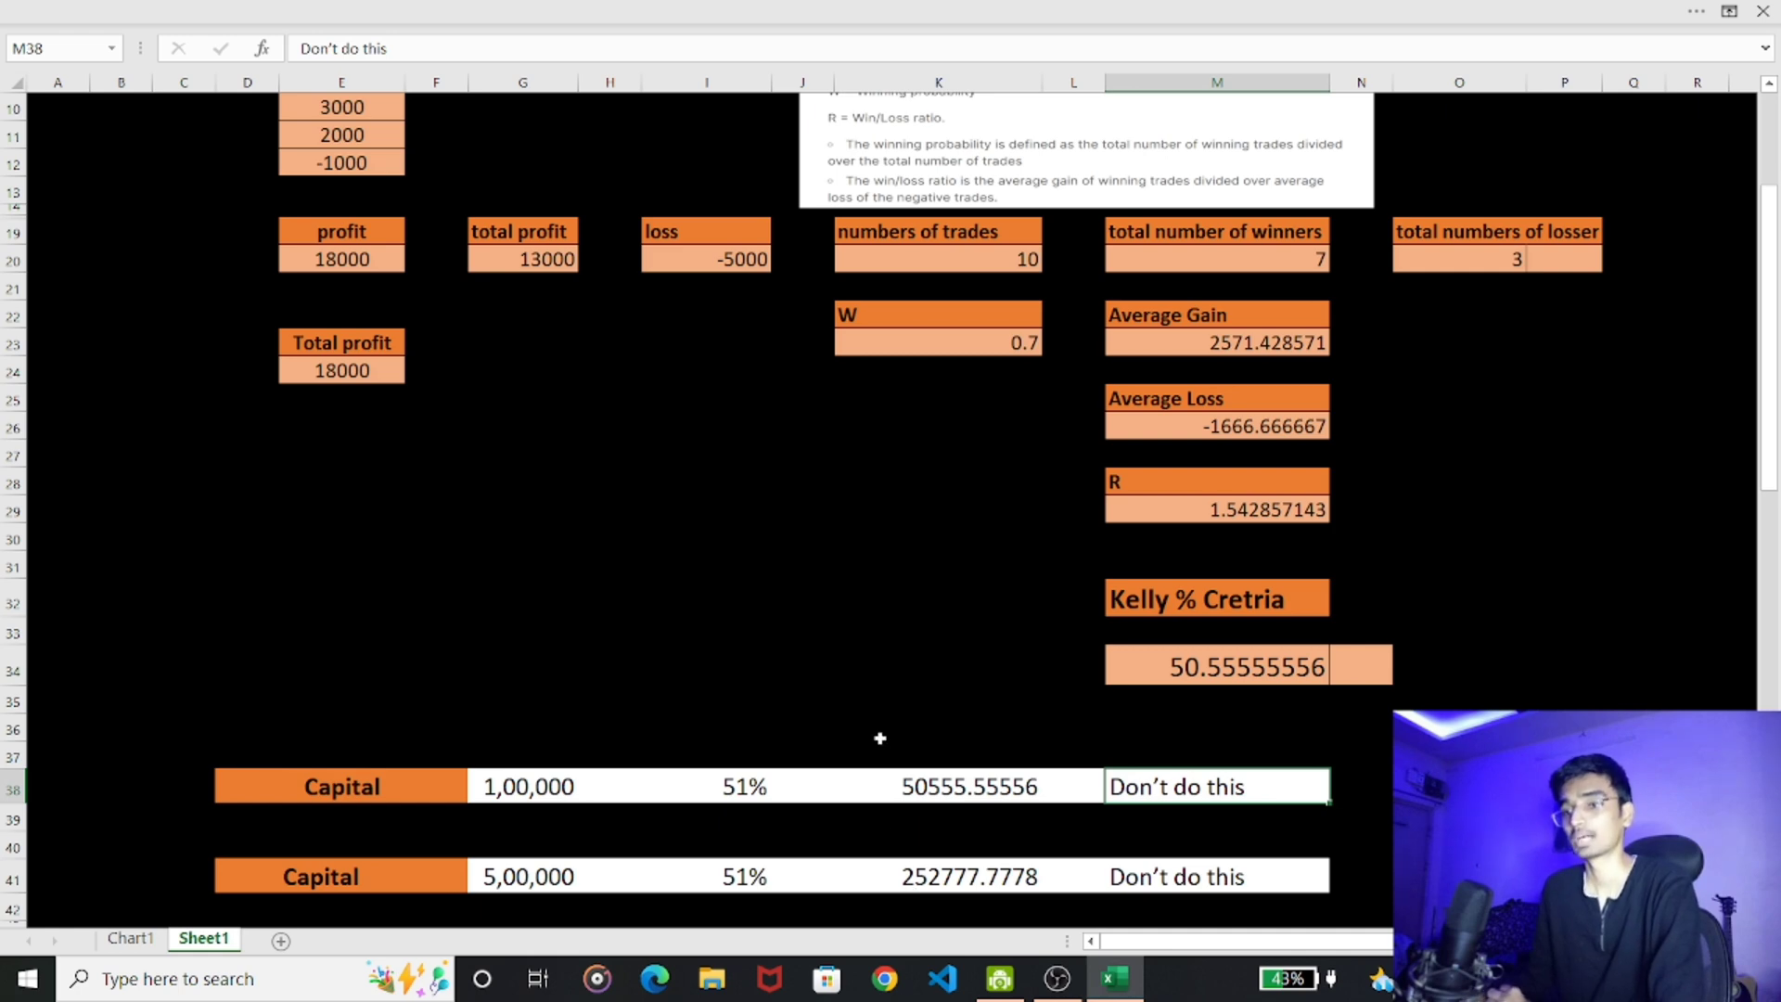
pyautogui.scroll(-1, 843, 708)
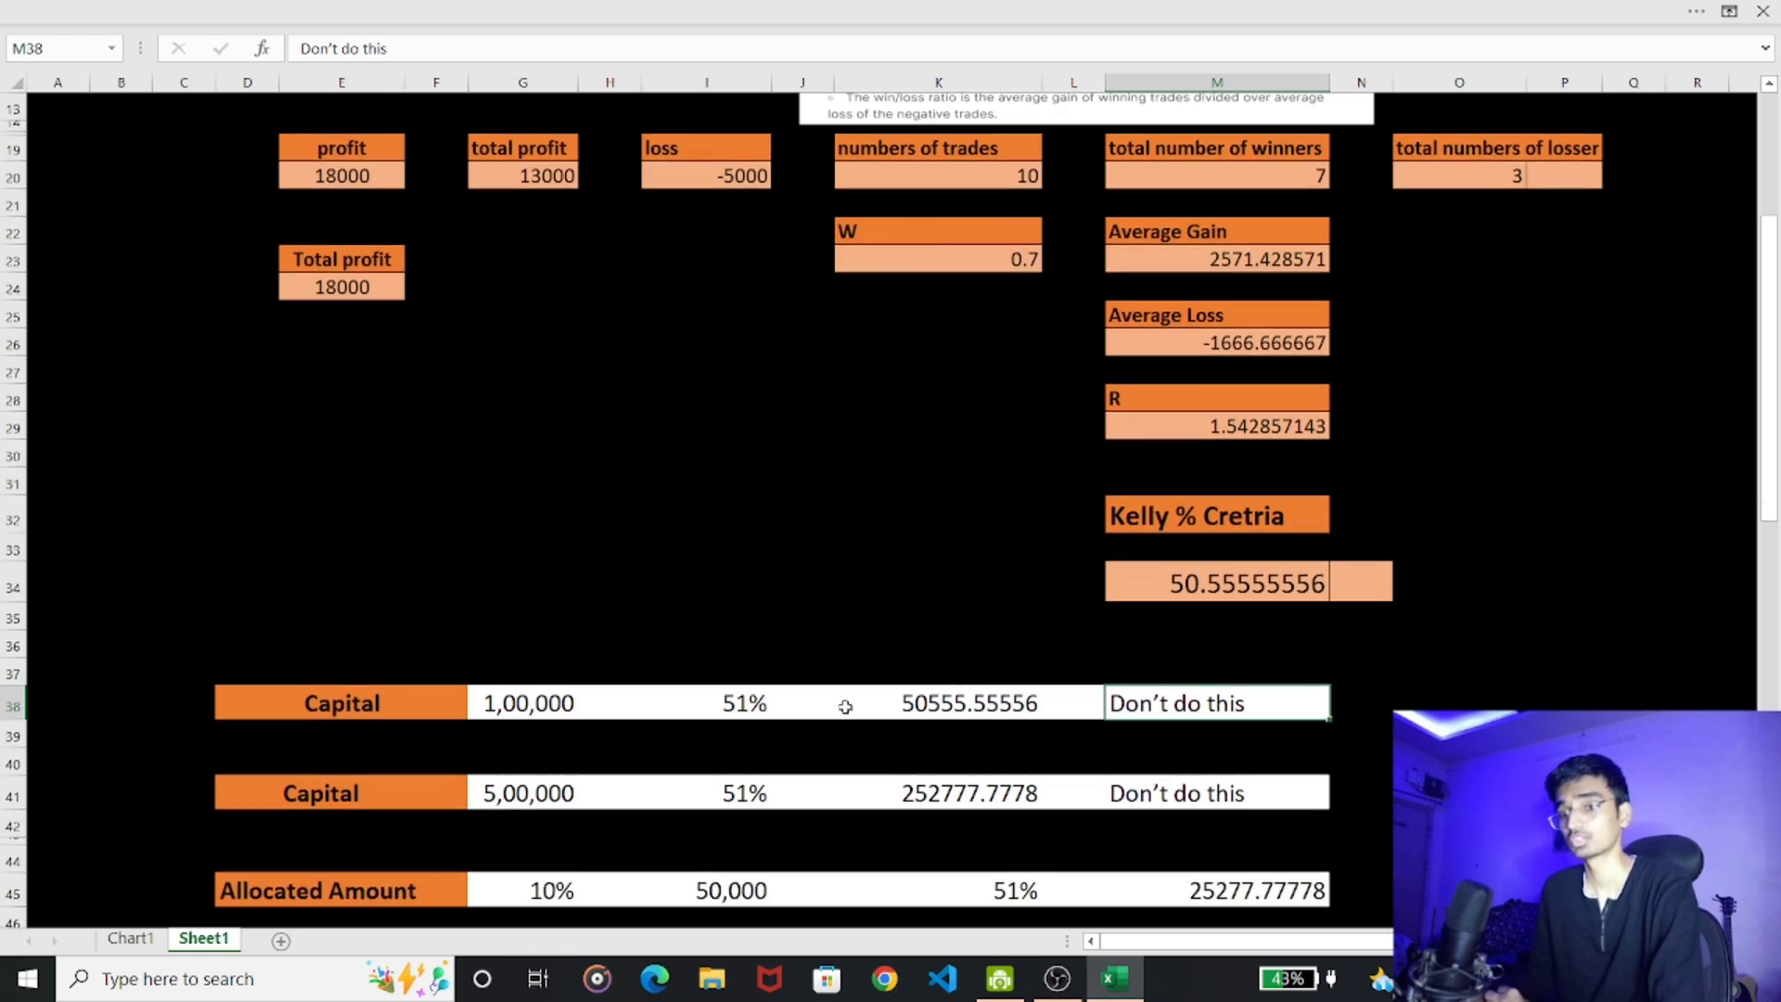
pyautogui.click(536, 793)
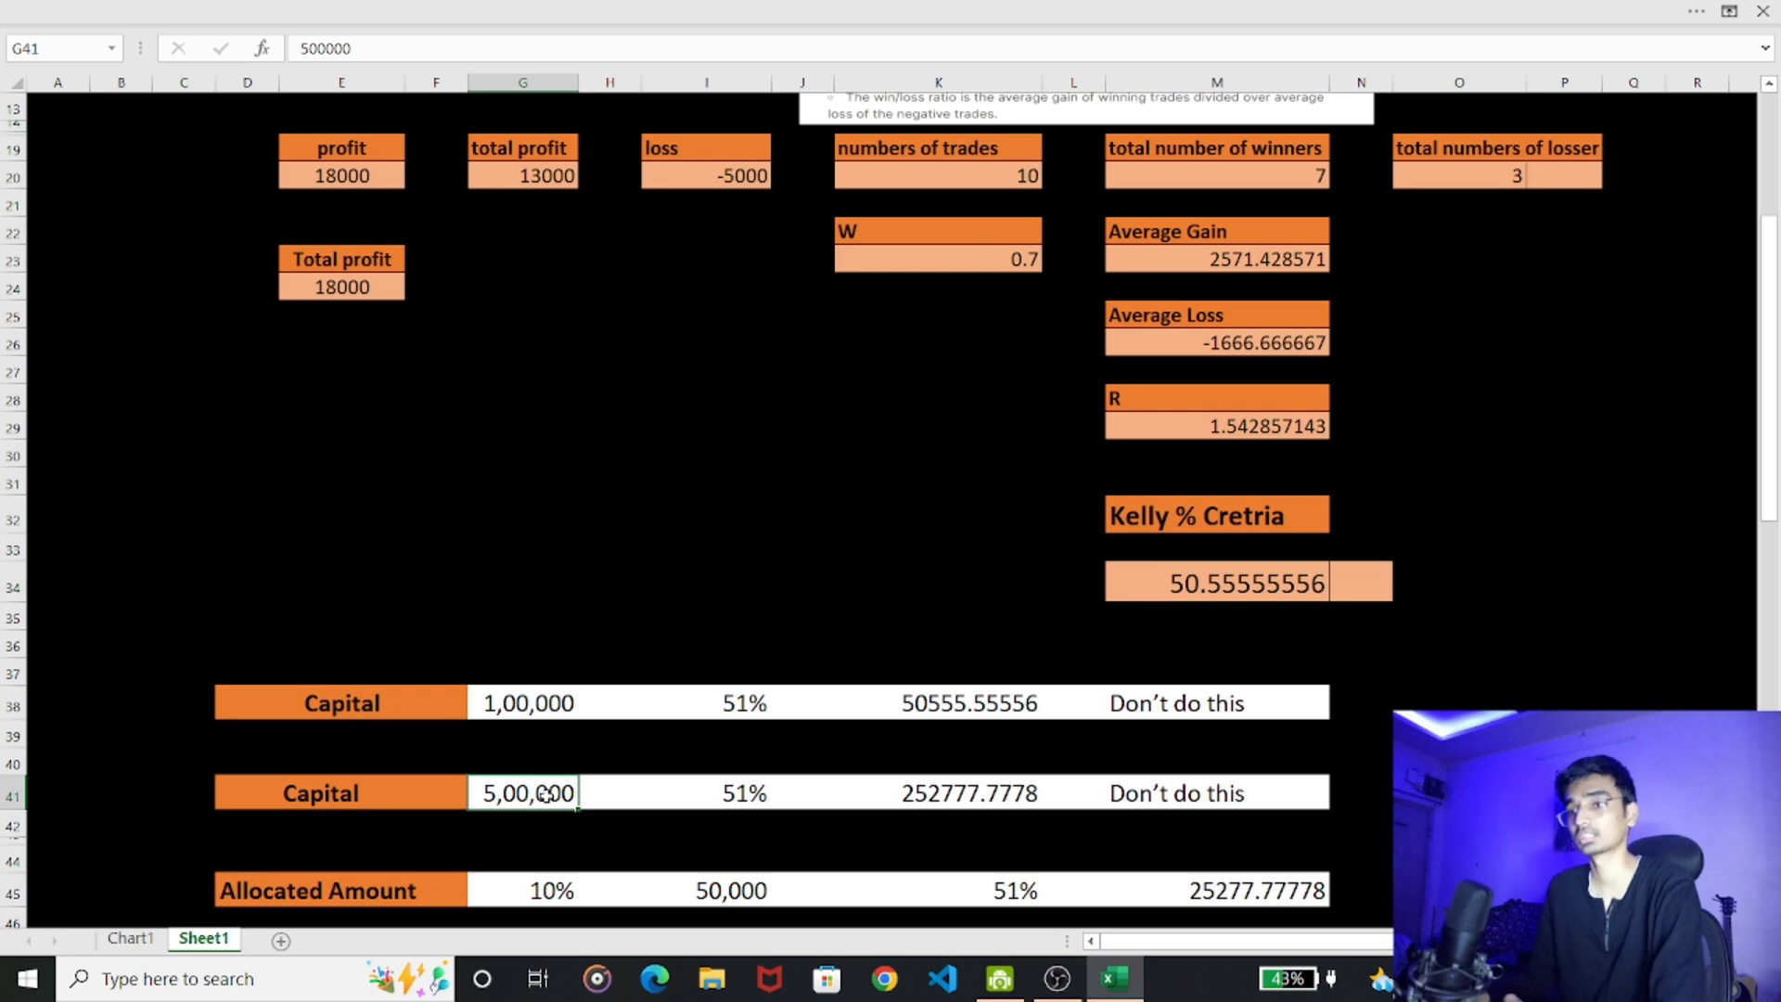
pyautogui.click(555, 883)
pyautogui.click(729, 895)
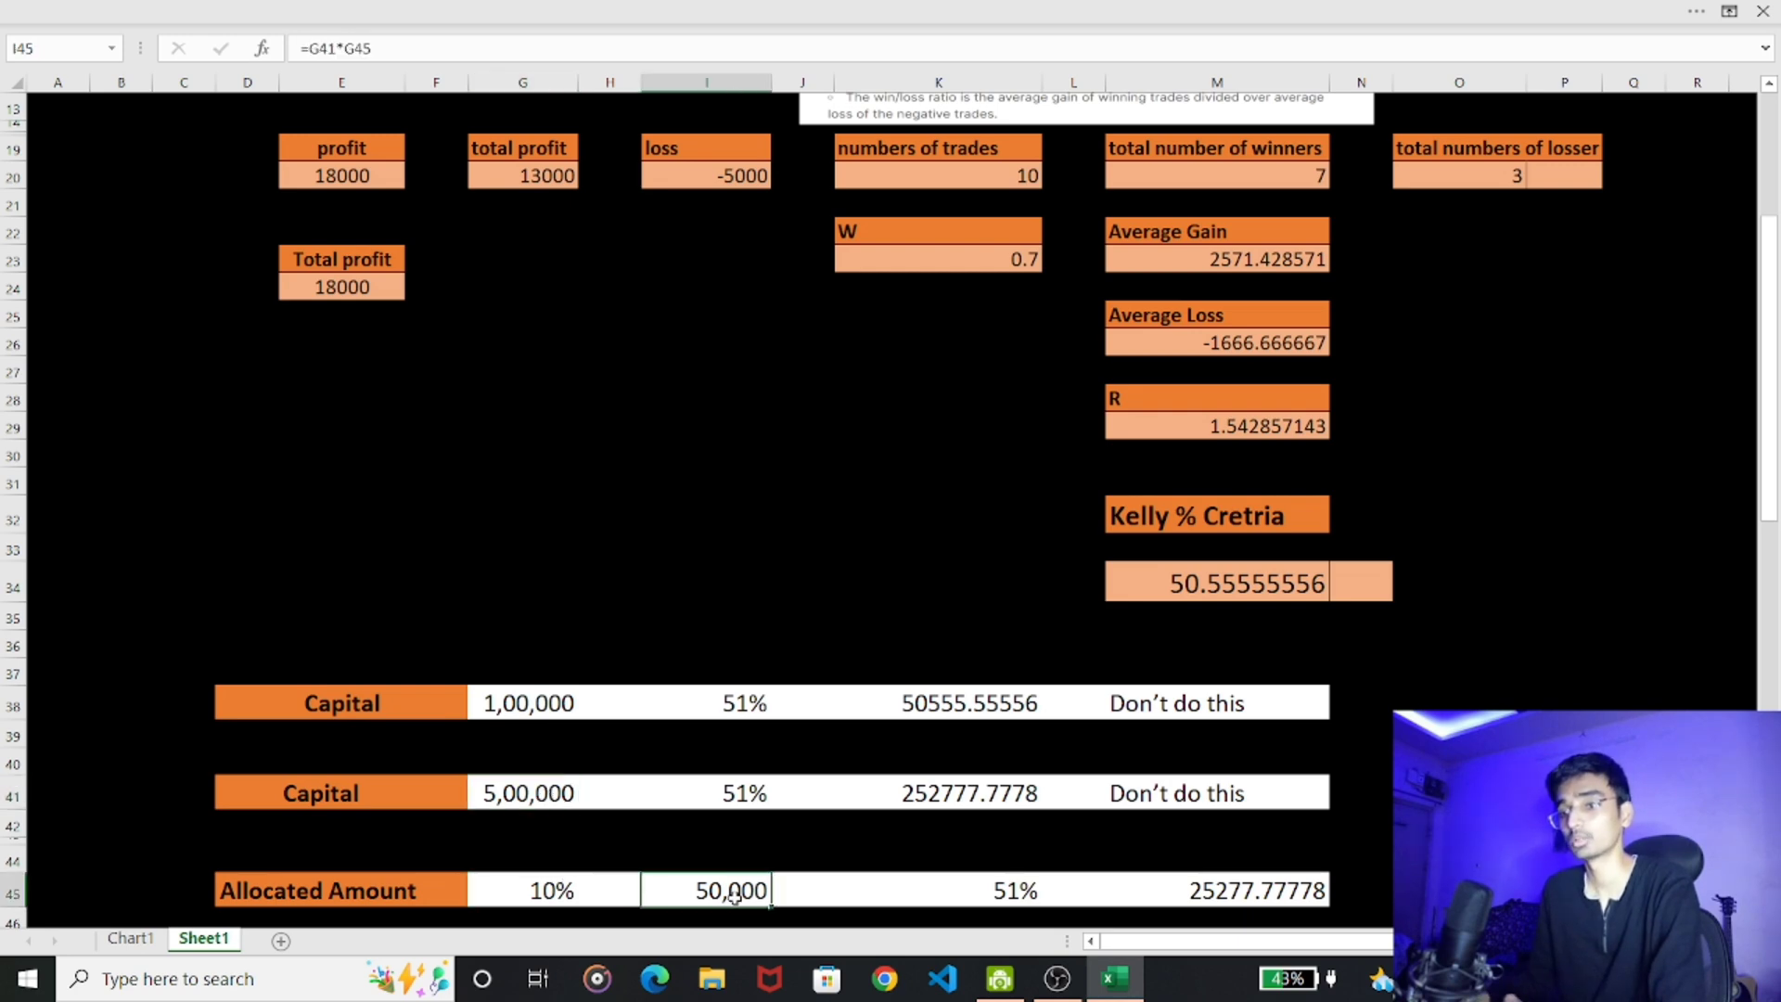
pyautogui.click(546, 800)
pyautogui.click(561, 884)
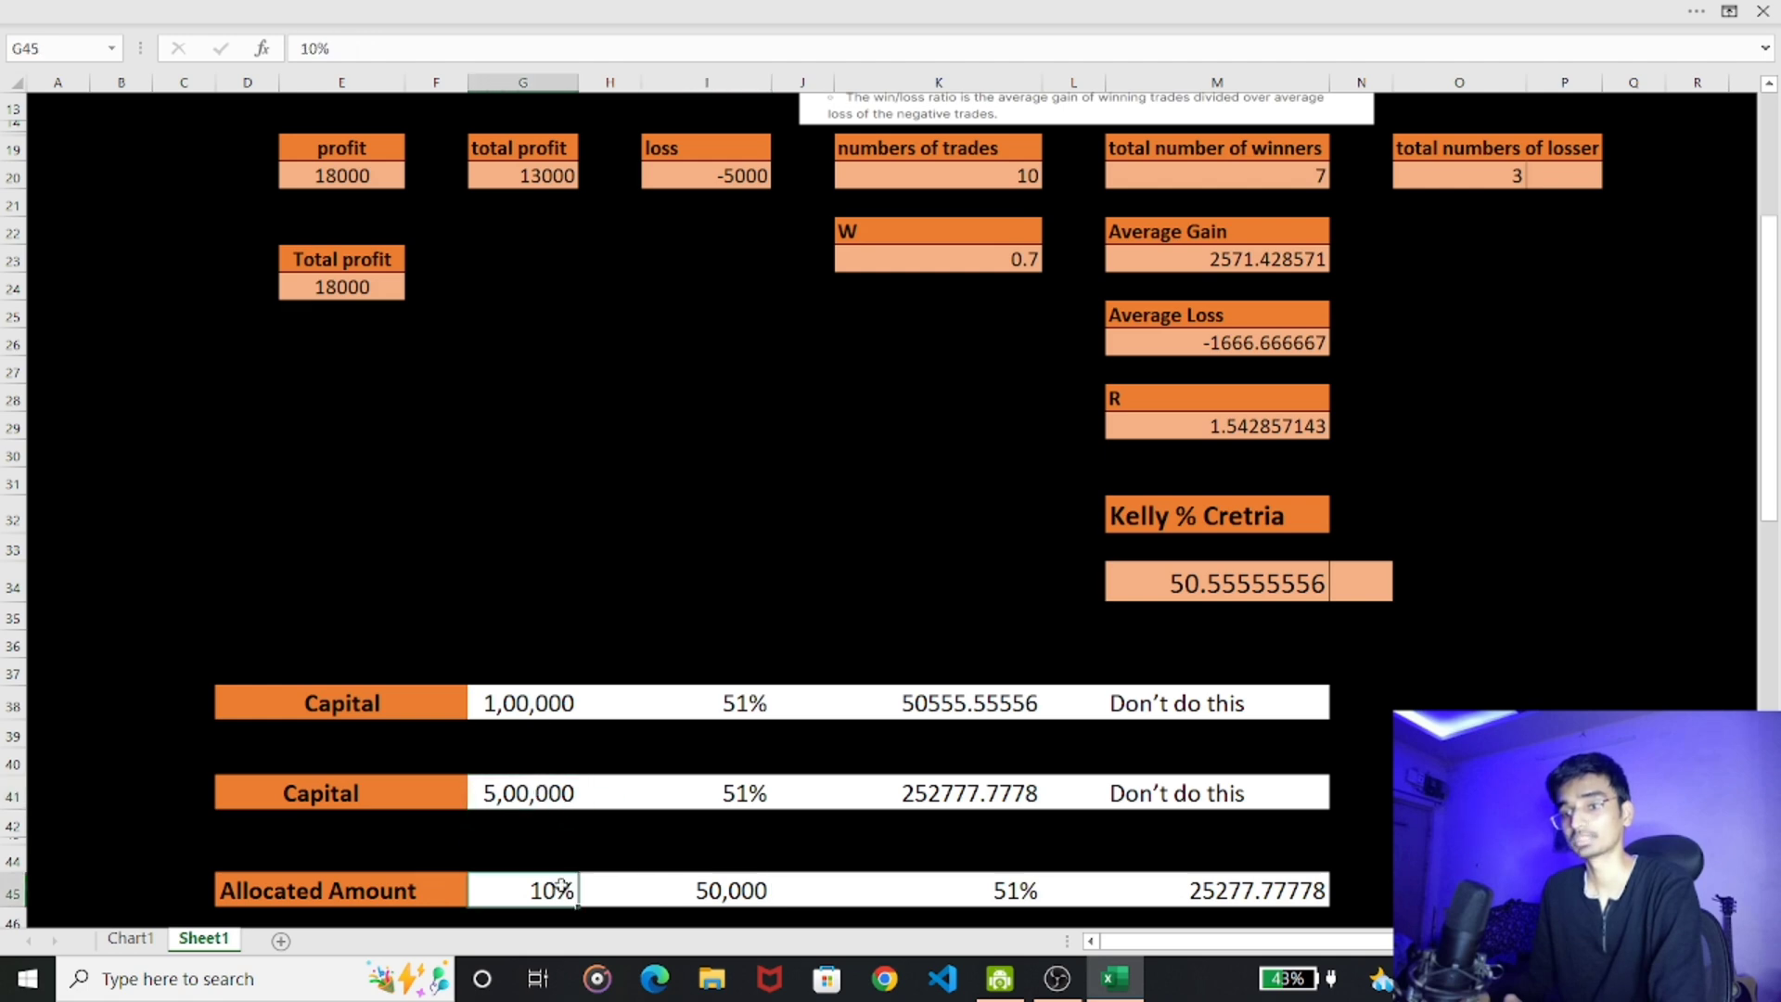
pyautogui.click(688, 893)
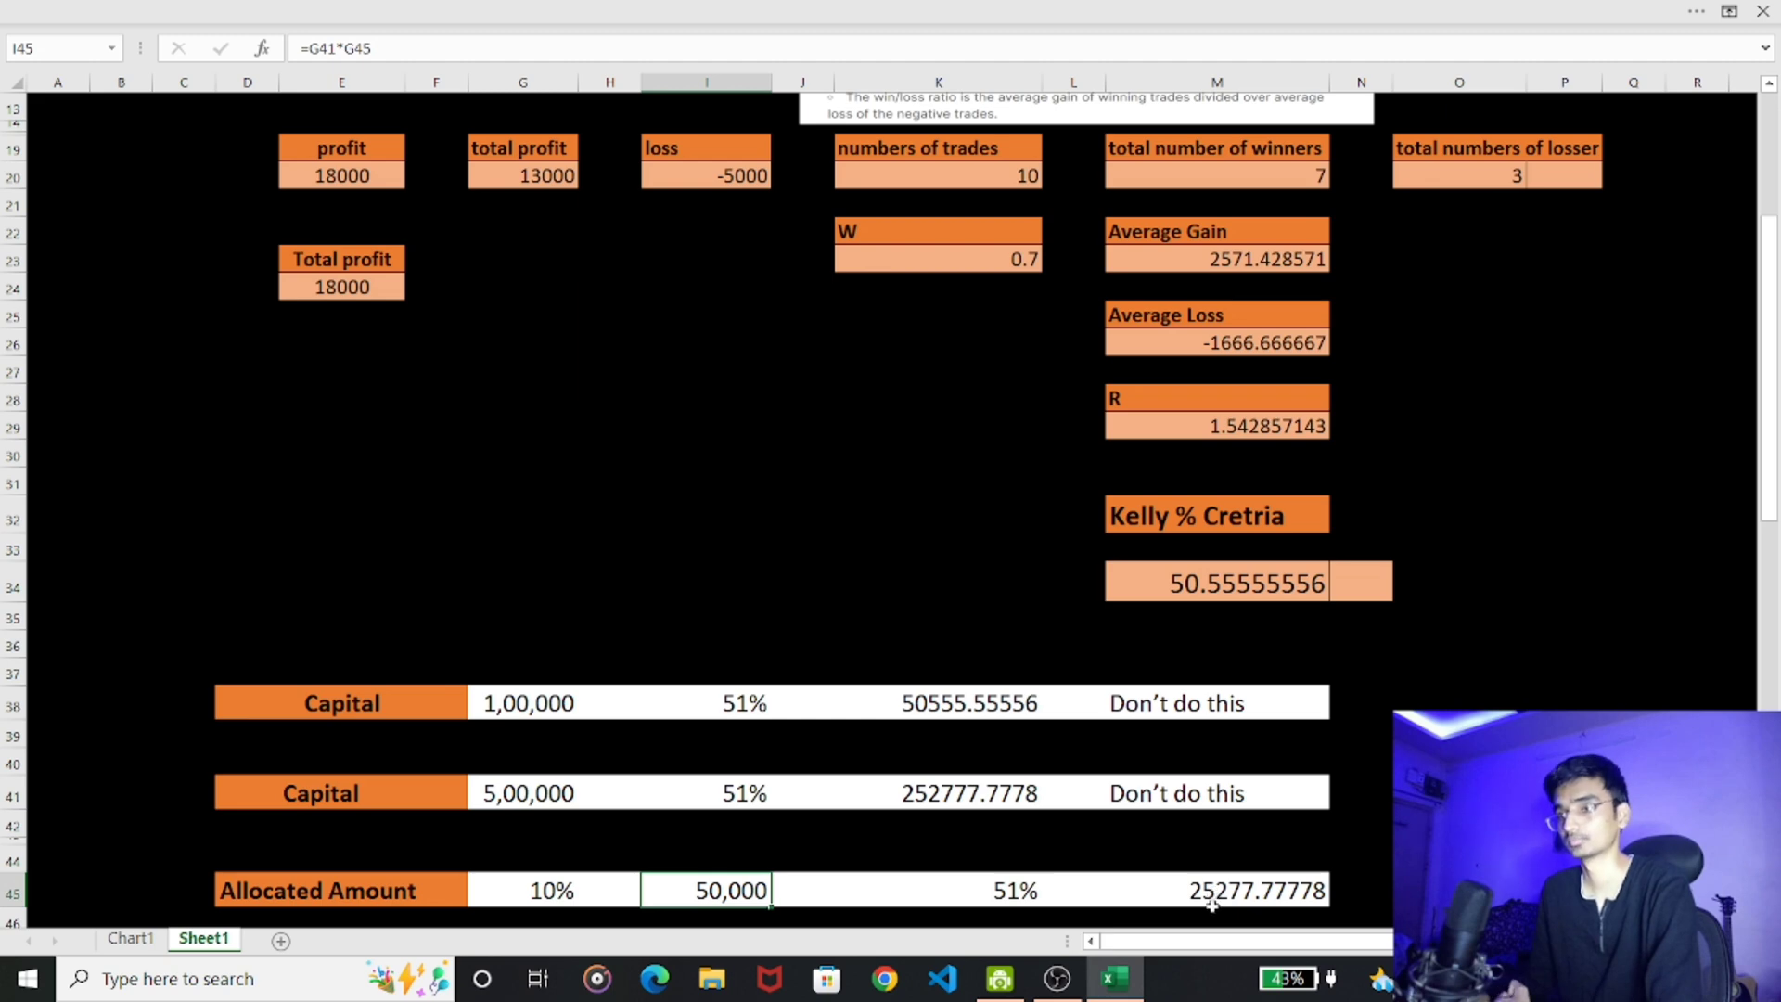
# Change the G45 allocation to 20%, correcting the 2000% entry, and confirm I45 shows 1,00,000
pyautogui.click(551, 891)
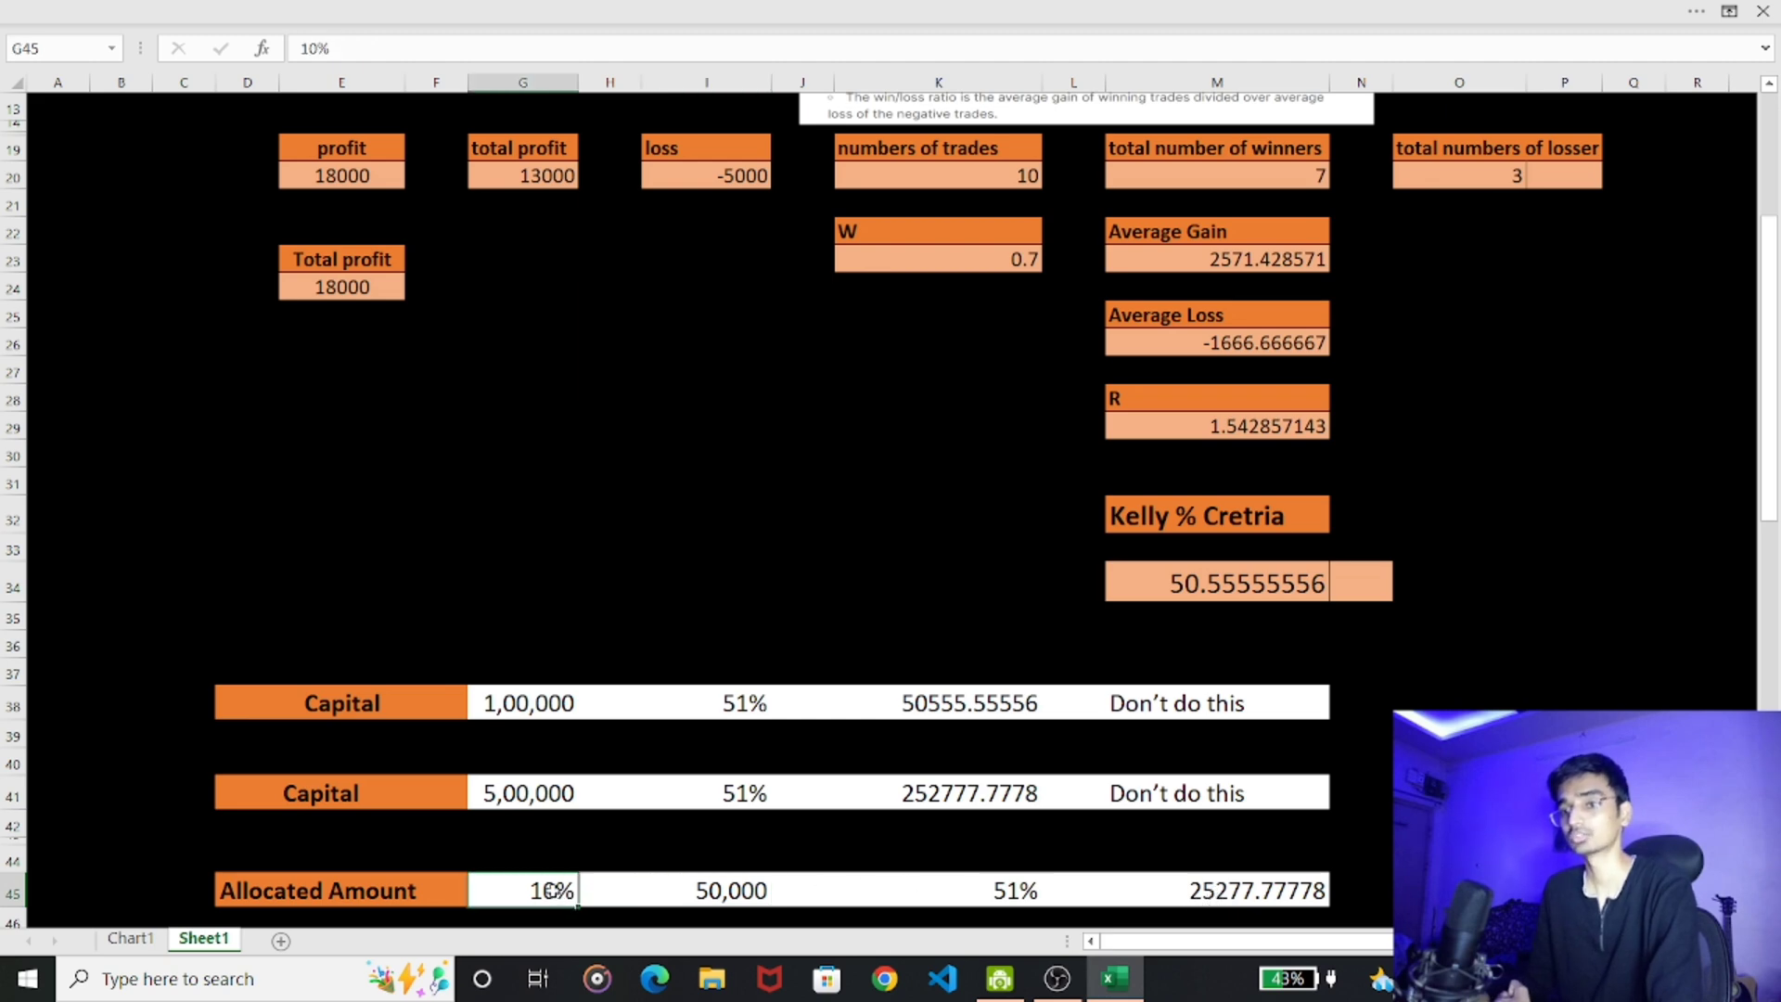
pyautogui.press('BackSpace')
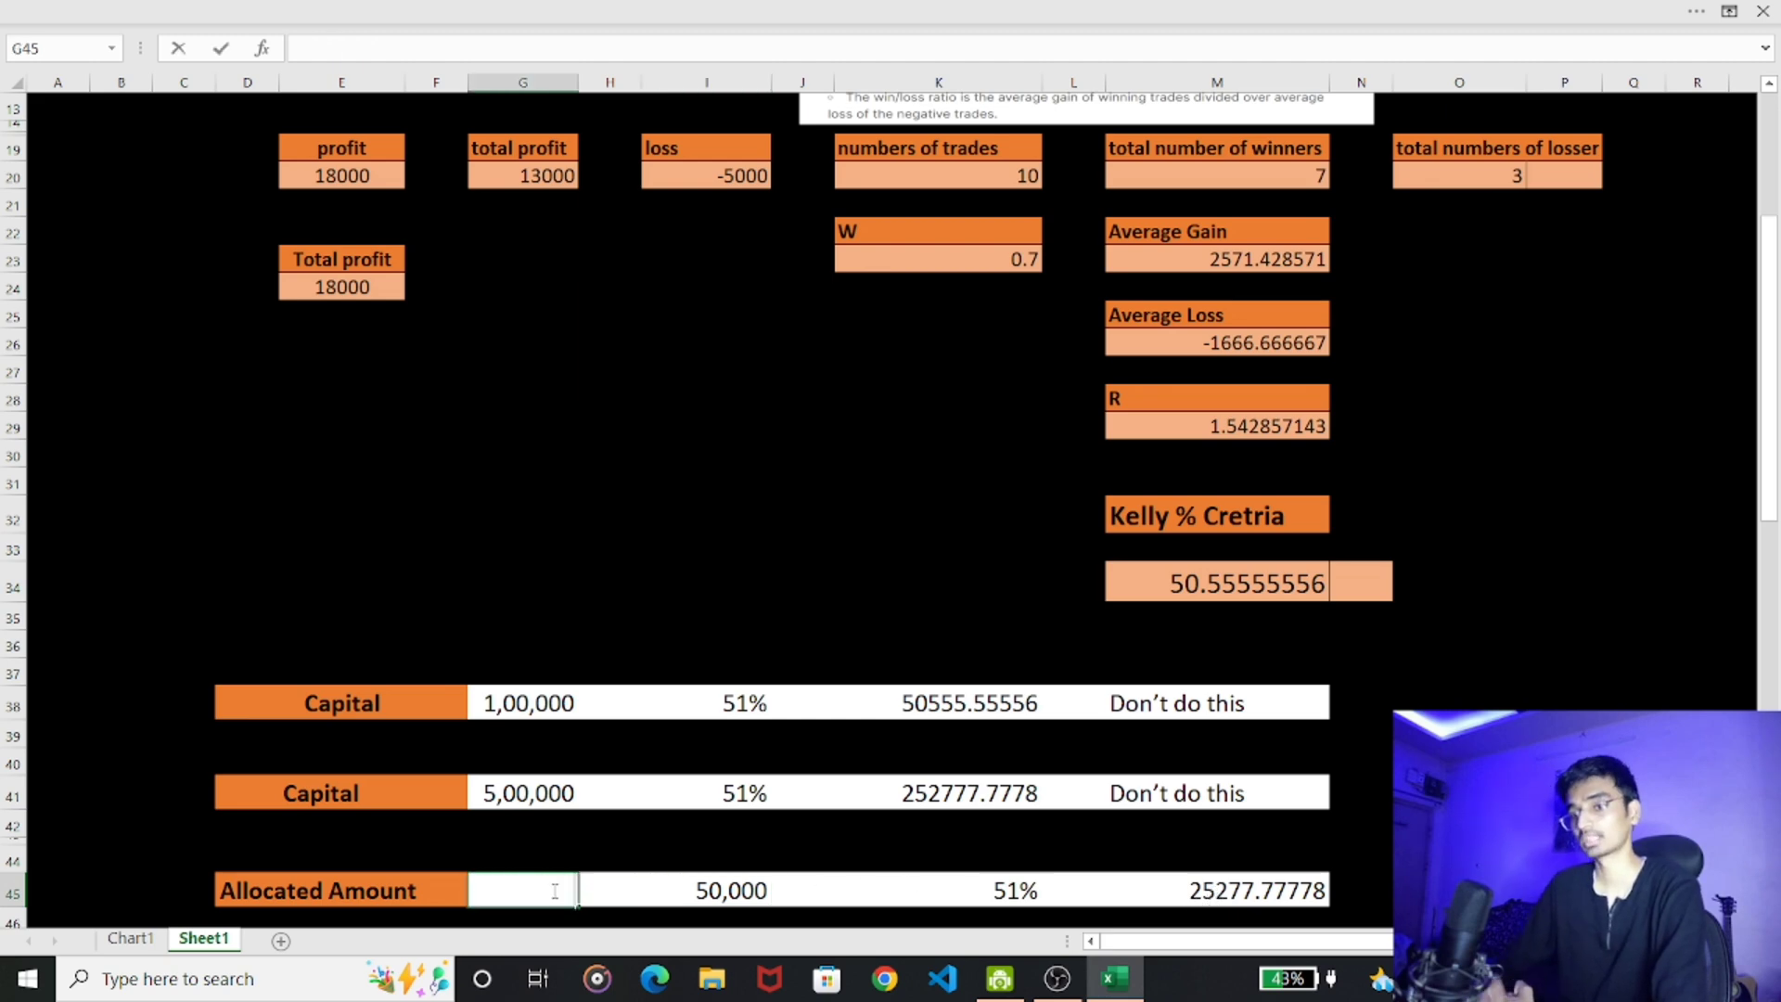
pyautogui.write('20')
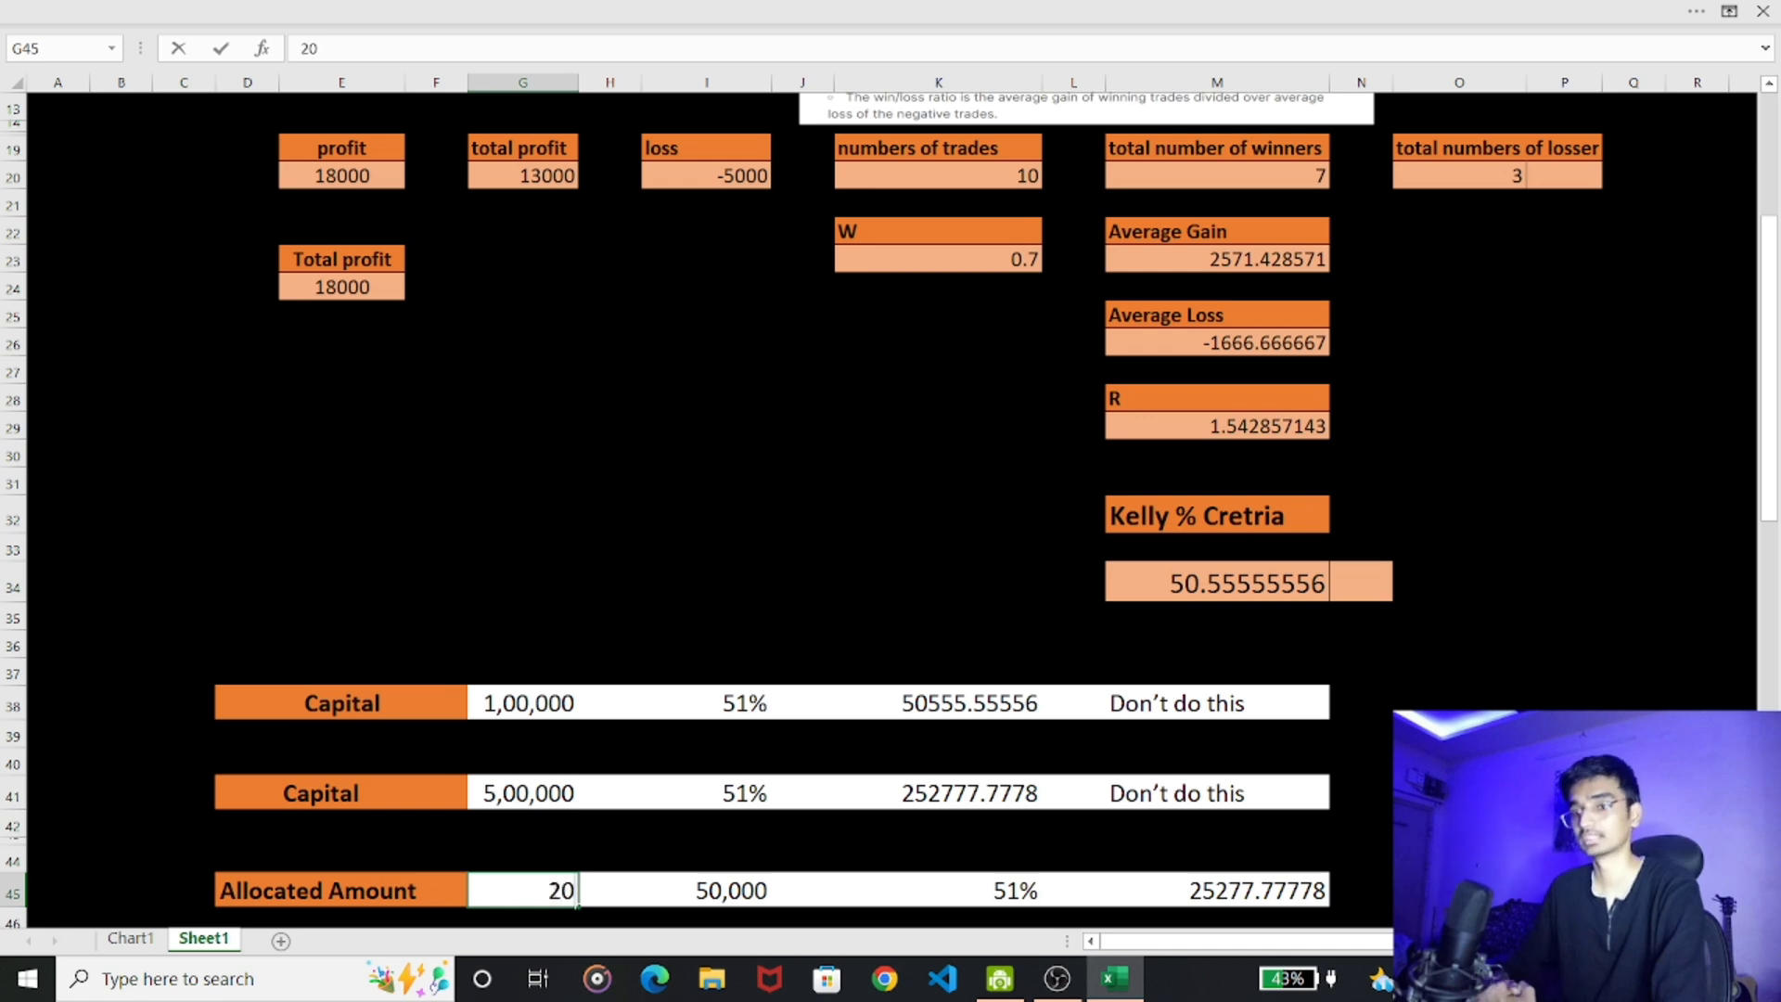
pyautogui.press('Tab')
pyautogui.click(551, 890)
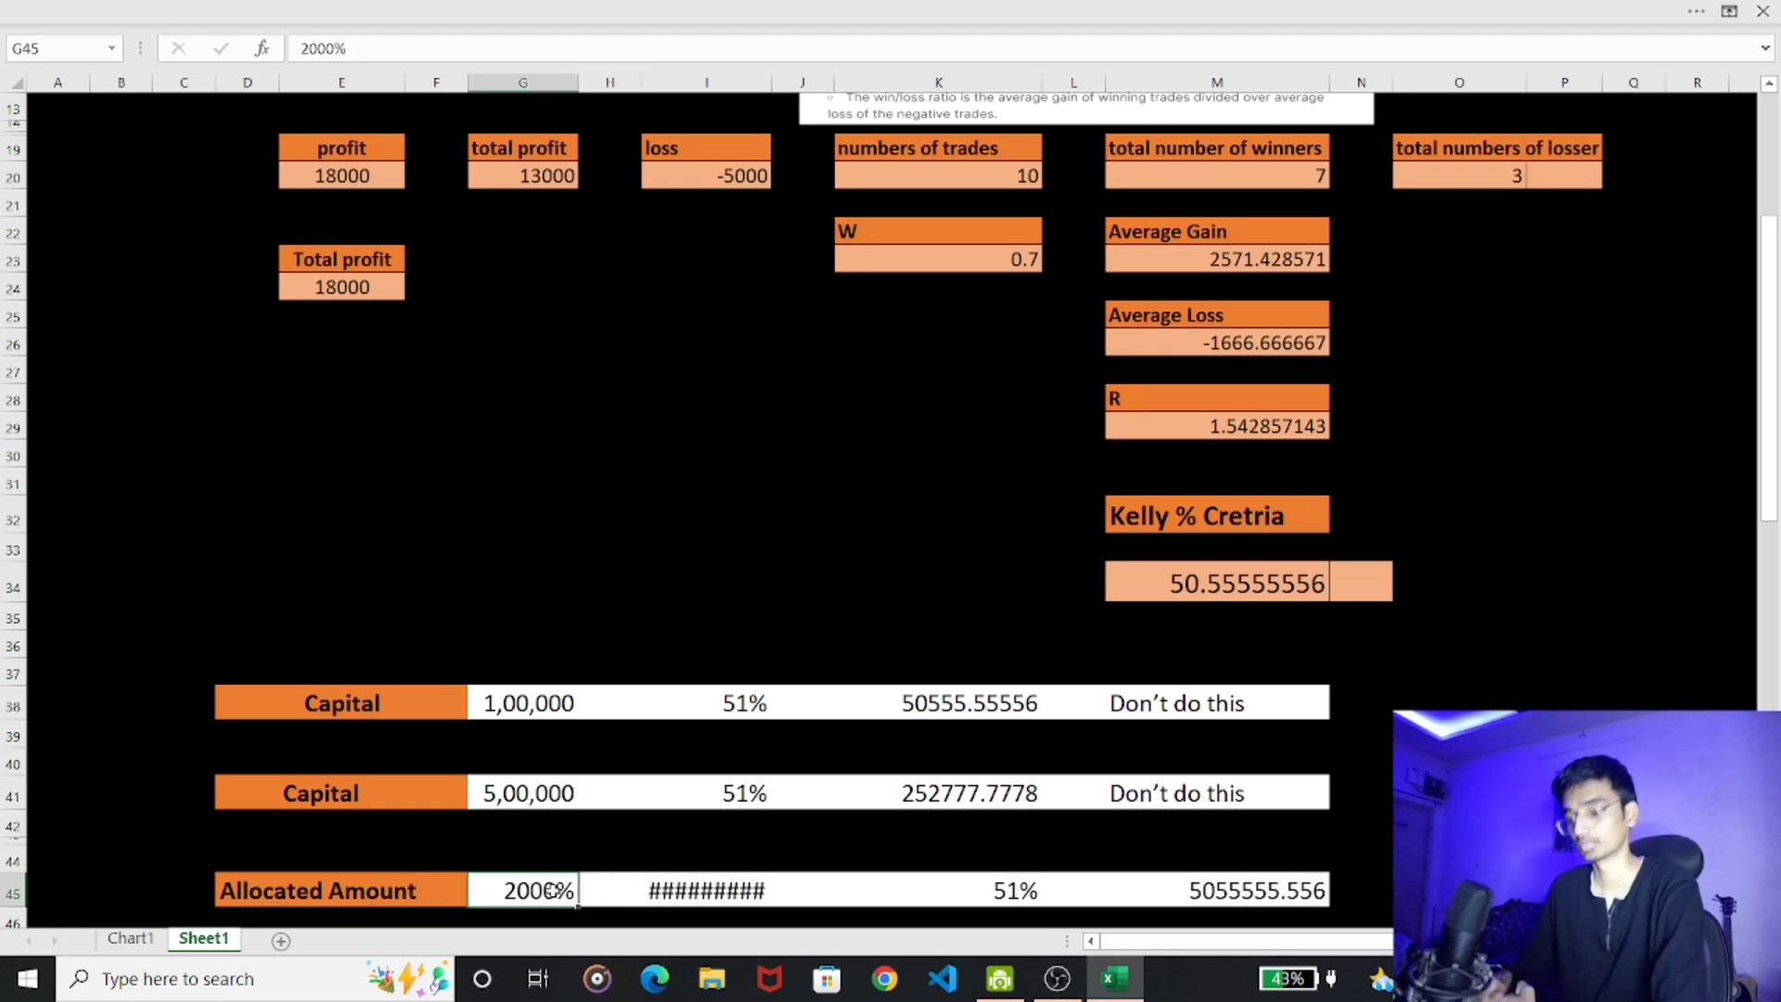
pyautogui.write('20')
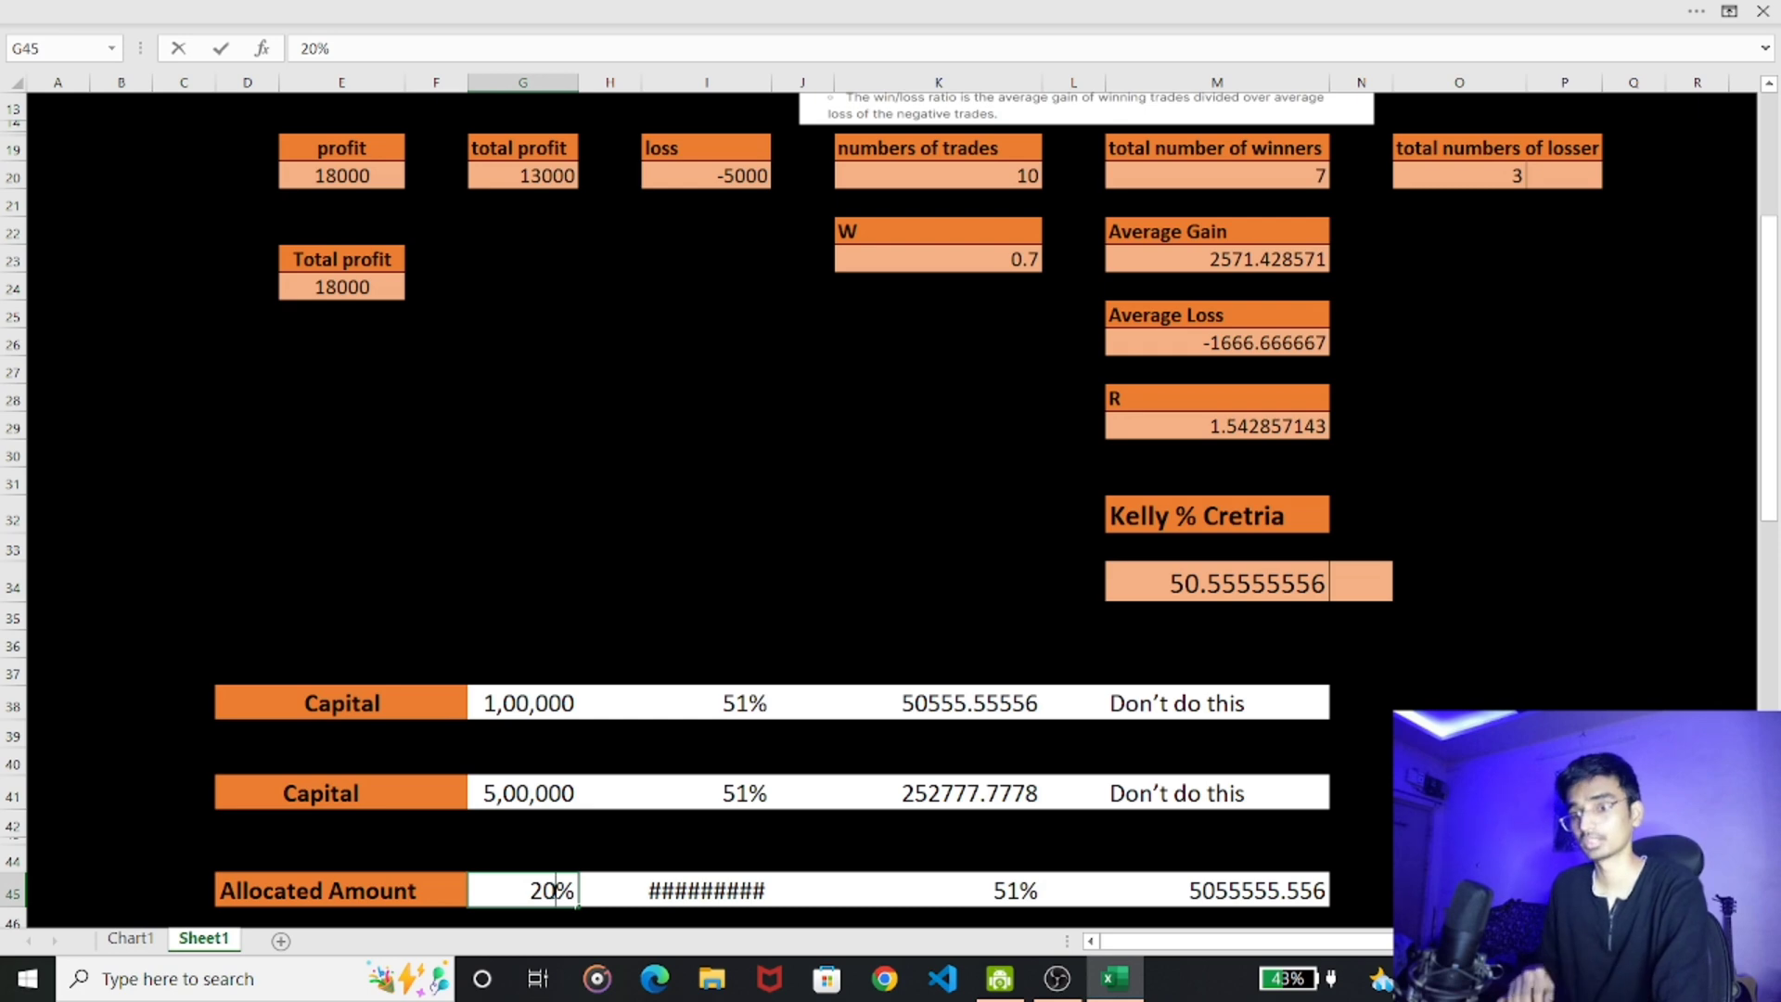
pyautogui.press('Tab')
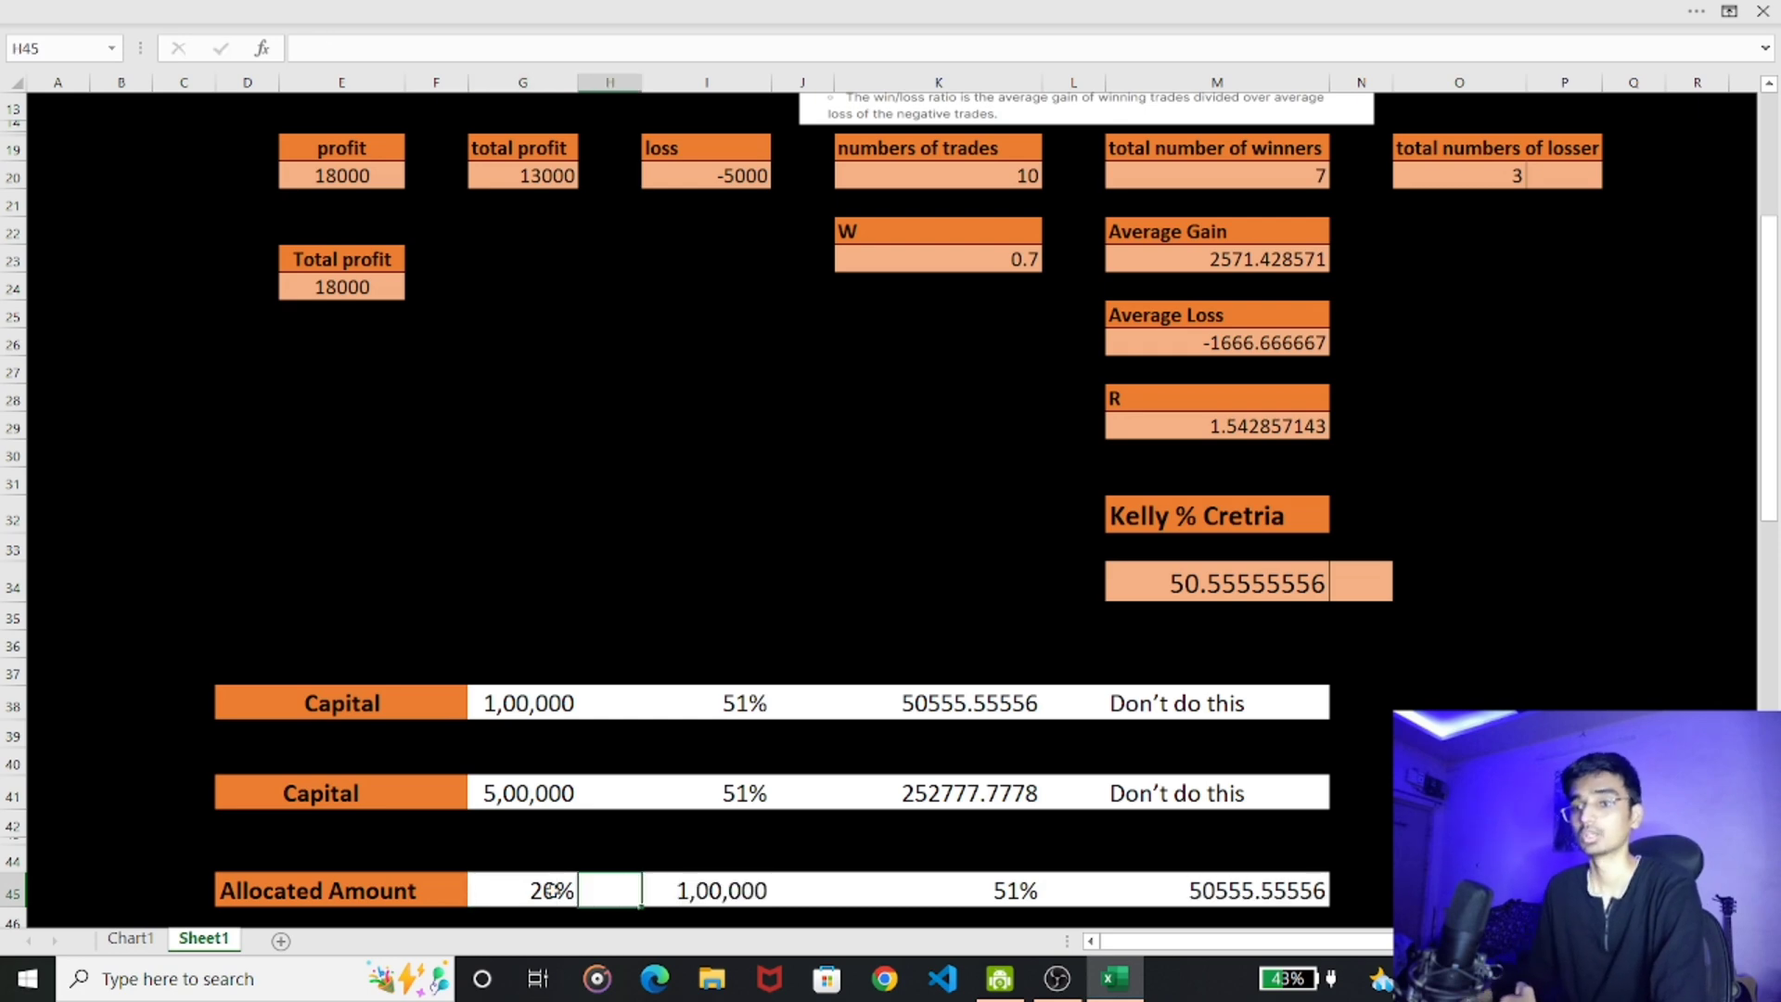
pyautogui.click(737, 893)
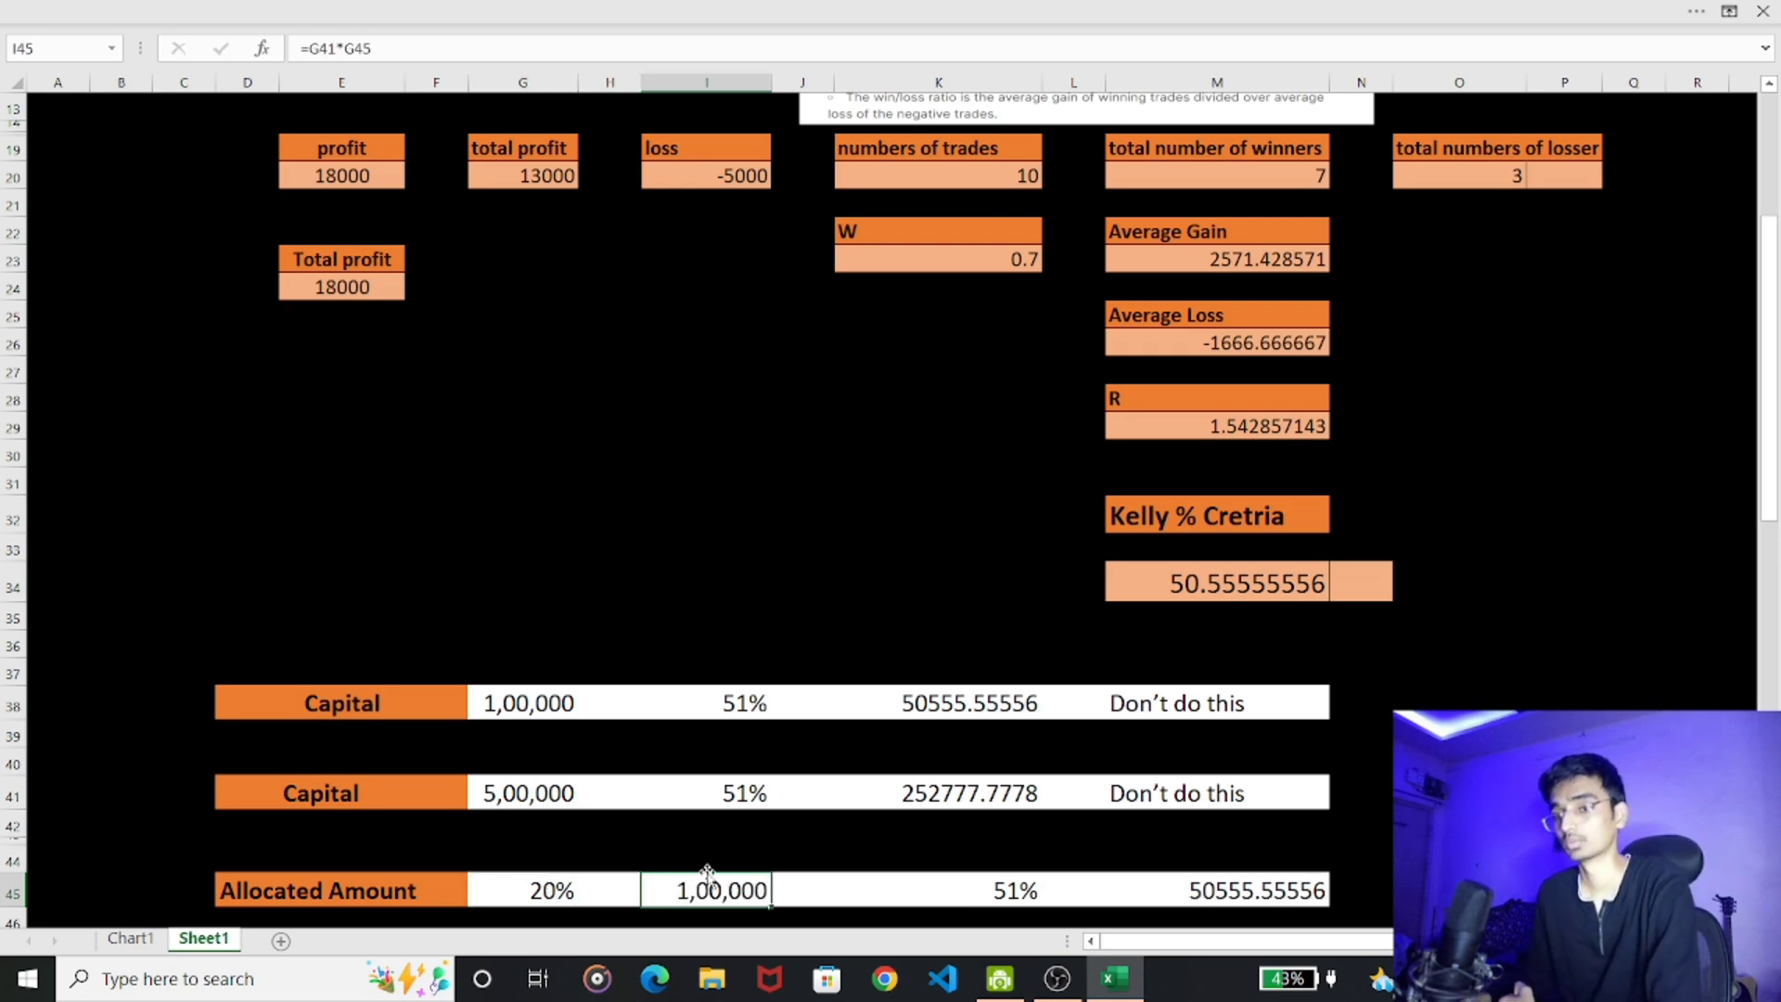